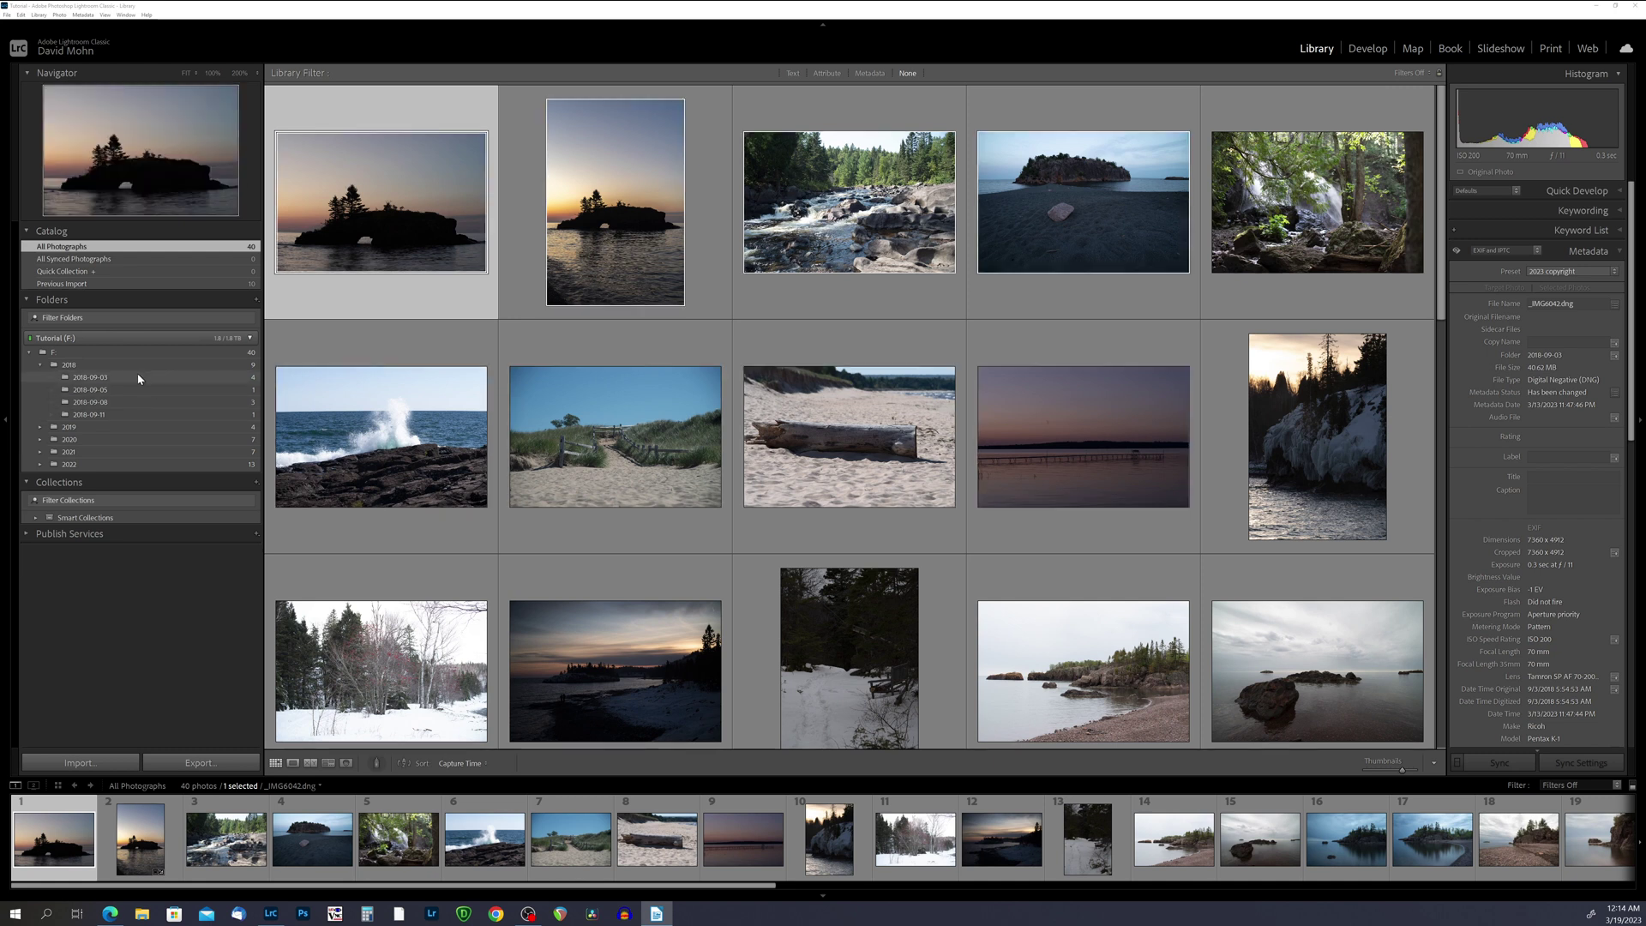
Step: Rename the 2018-09-03 folder to '2018-09-03 - Minnesota - North Shore'
click(138, 378)
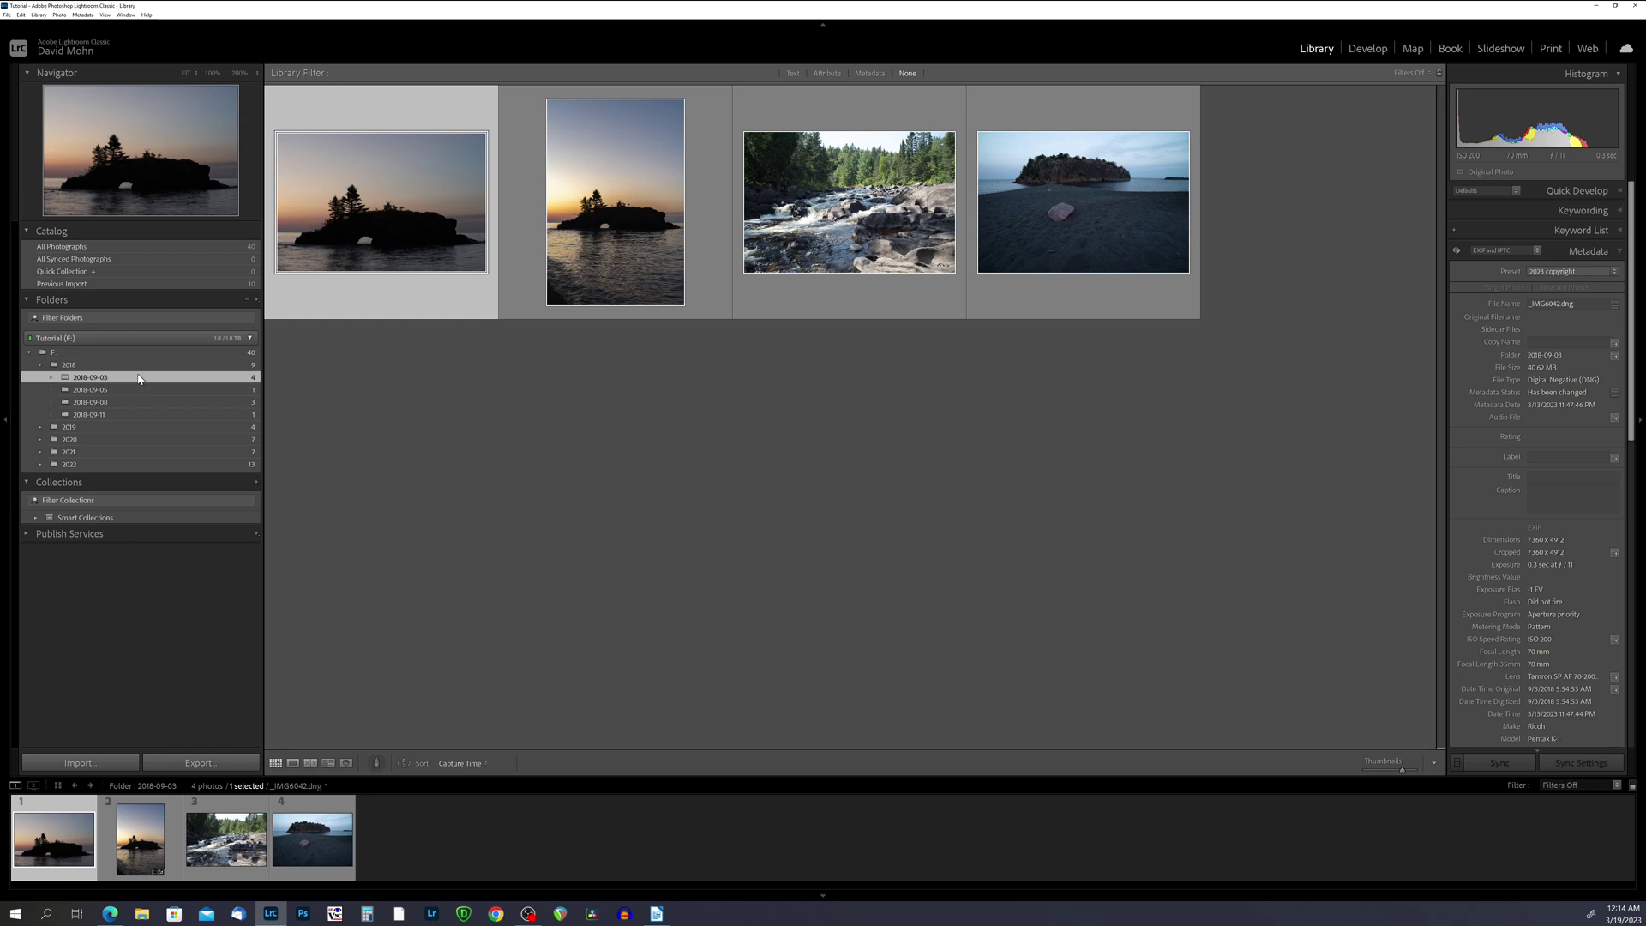
right_click(139, 379)
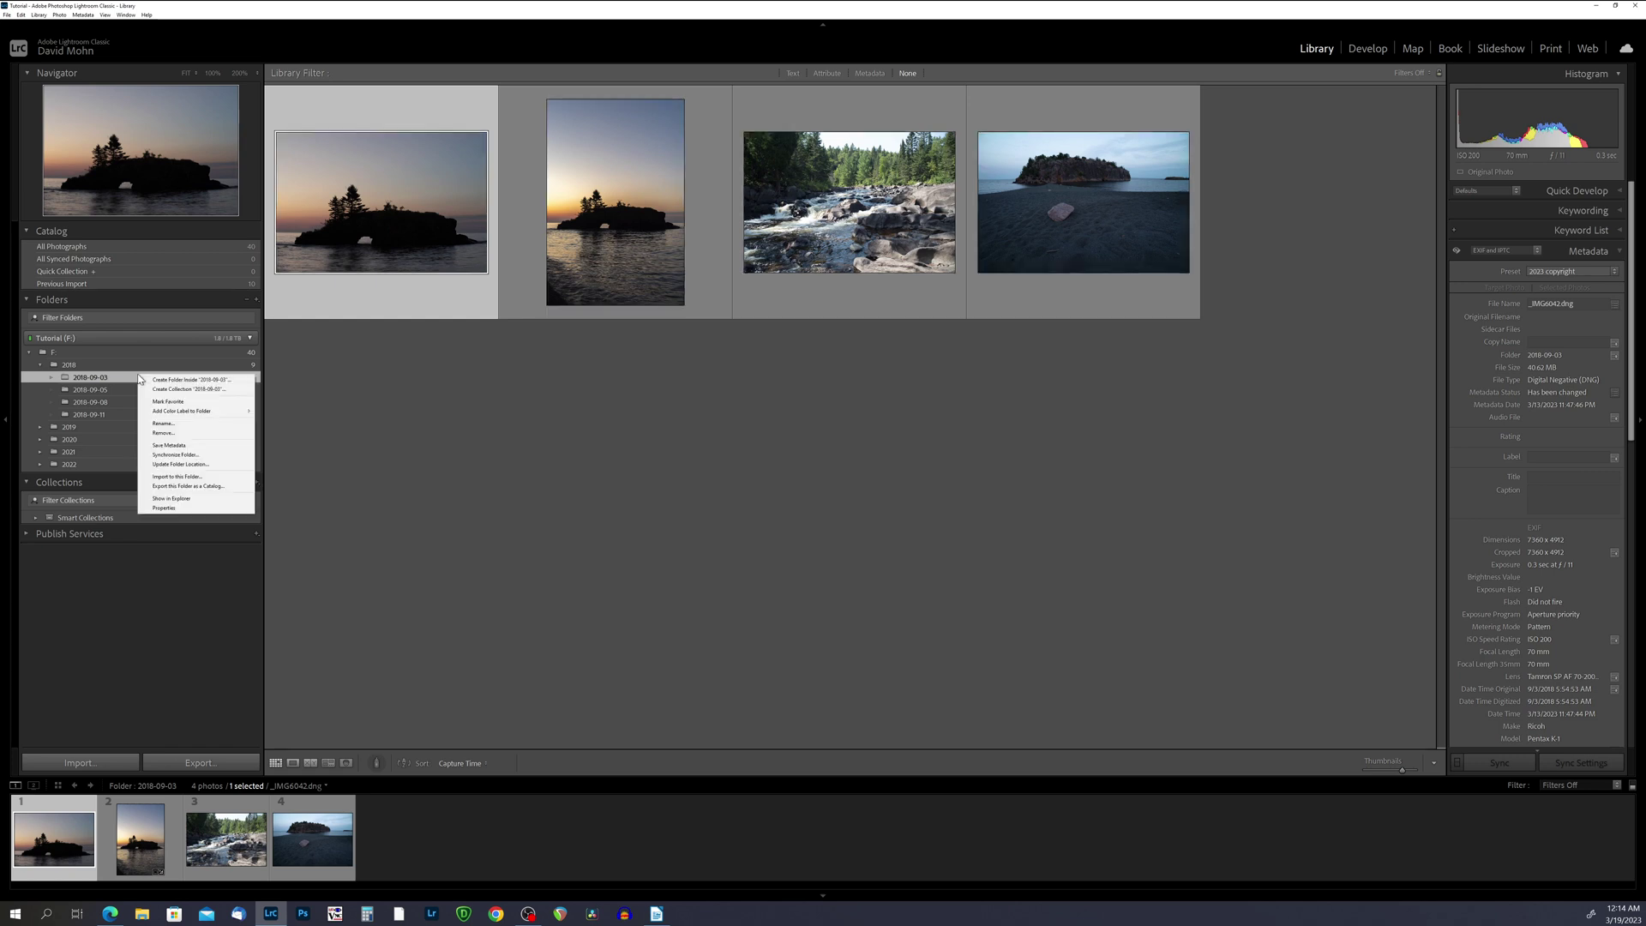
click(163, 423)
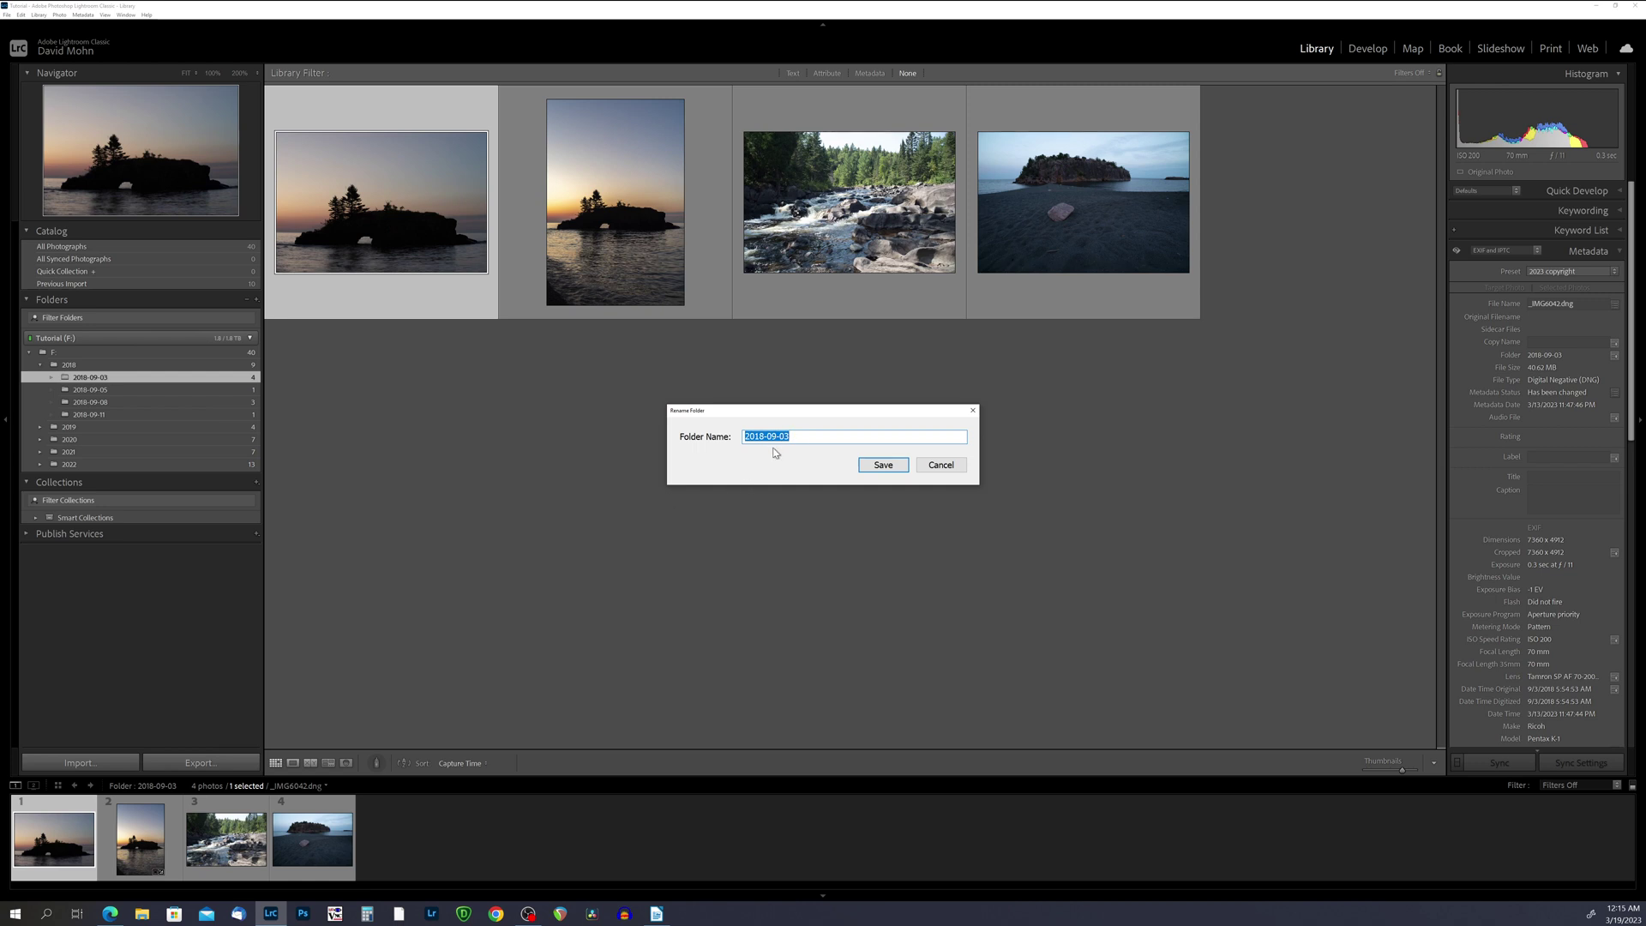
click(811, 438)
text(- Minnesota - North Shore)
key(Return)
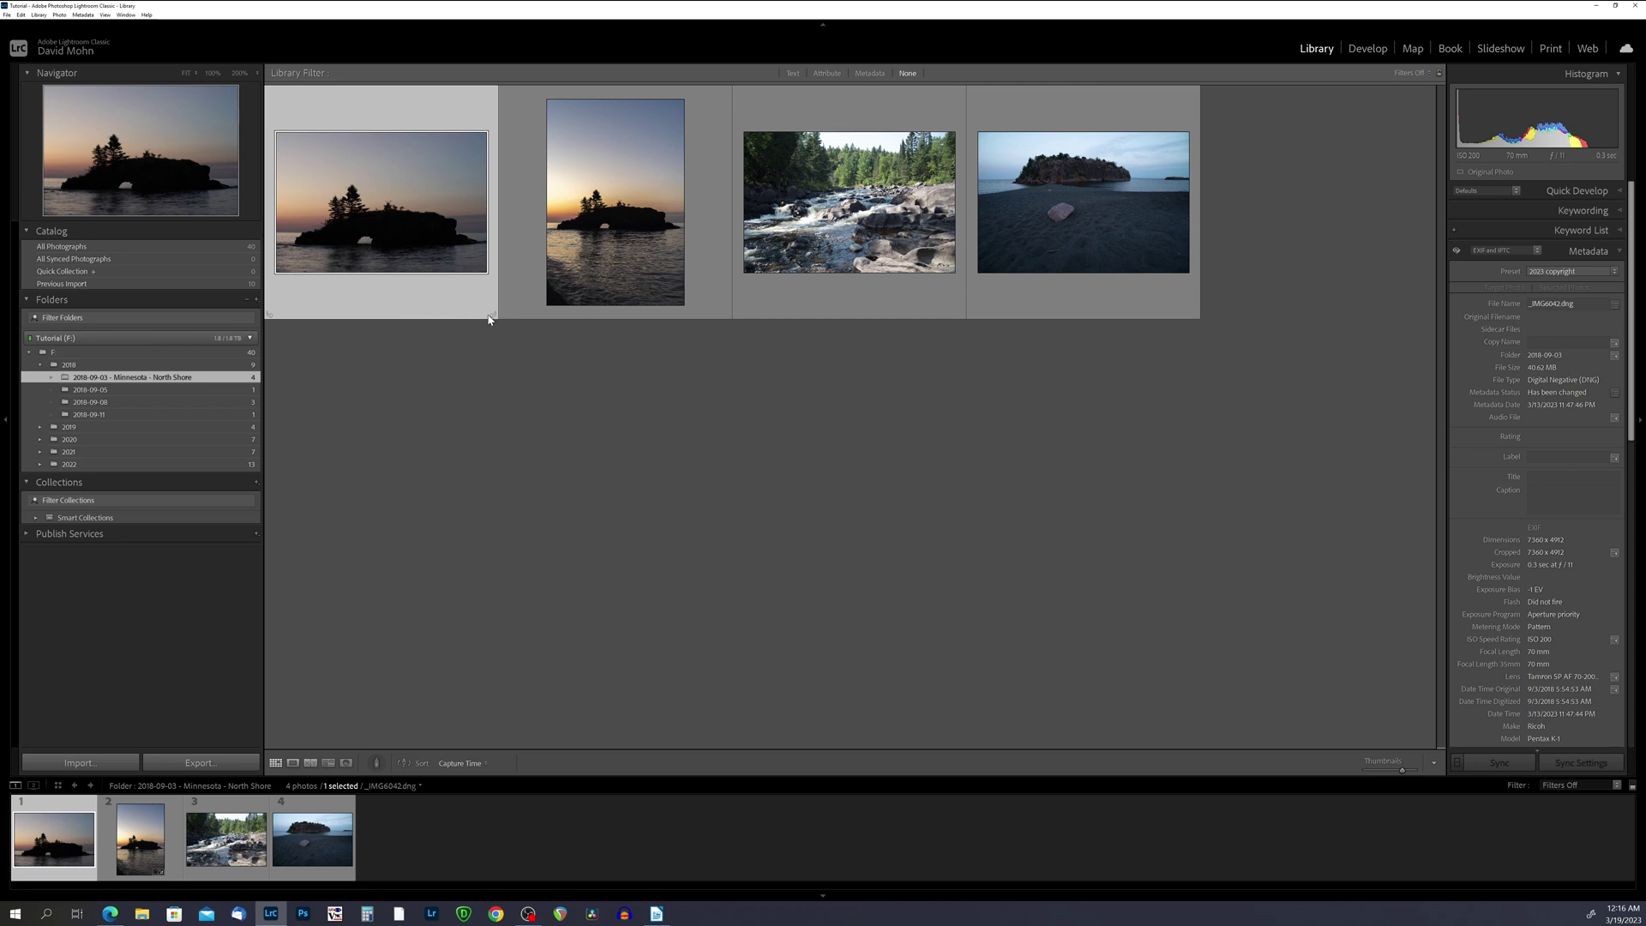
Step: Move both sunset island photos into a new 'Hollow Rock' subfolder and expand the parent folder
ctrl+click(538, 295)
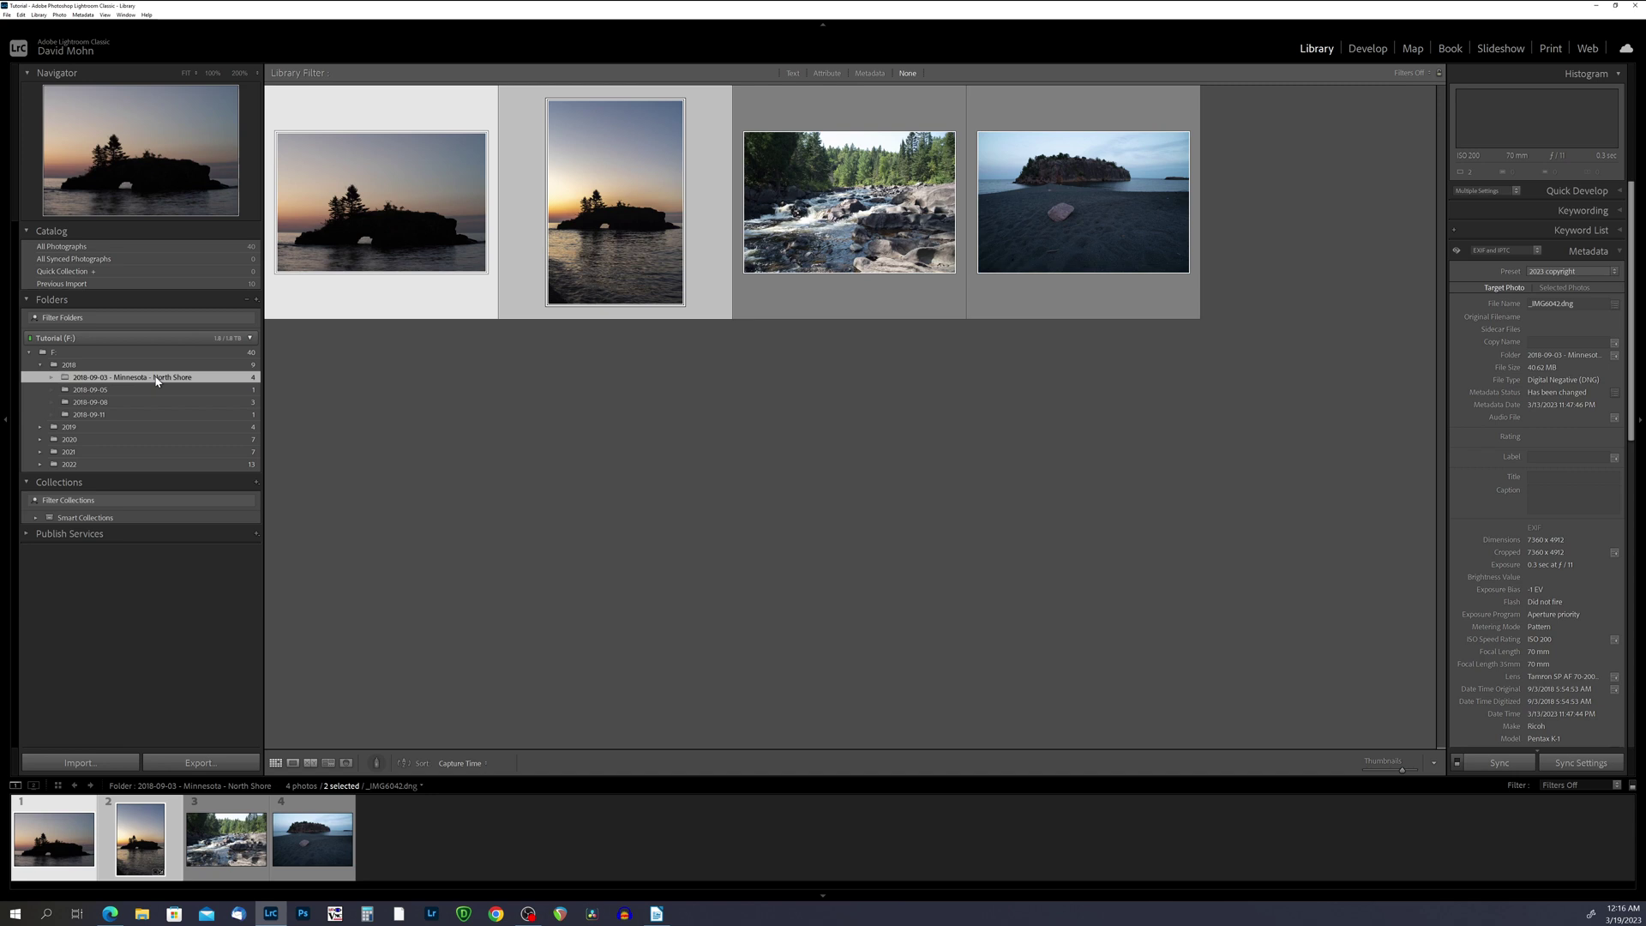
right_click(156, 381)
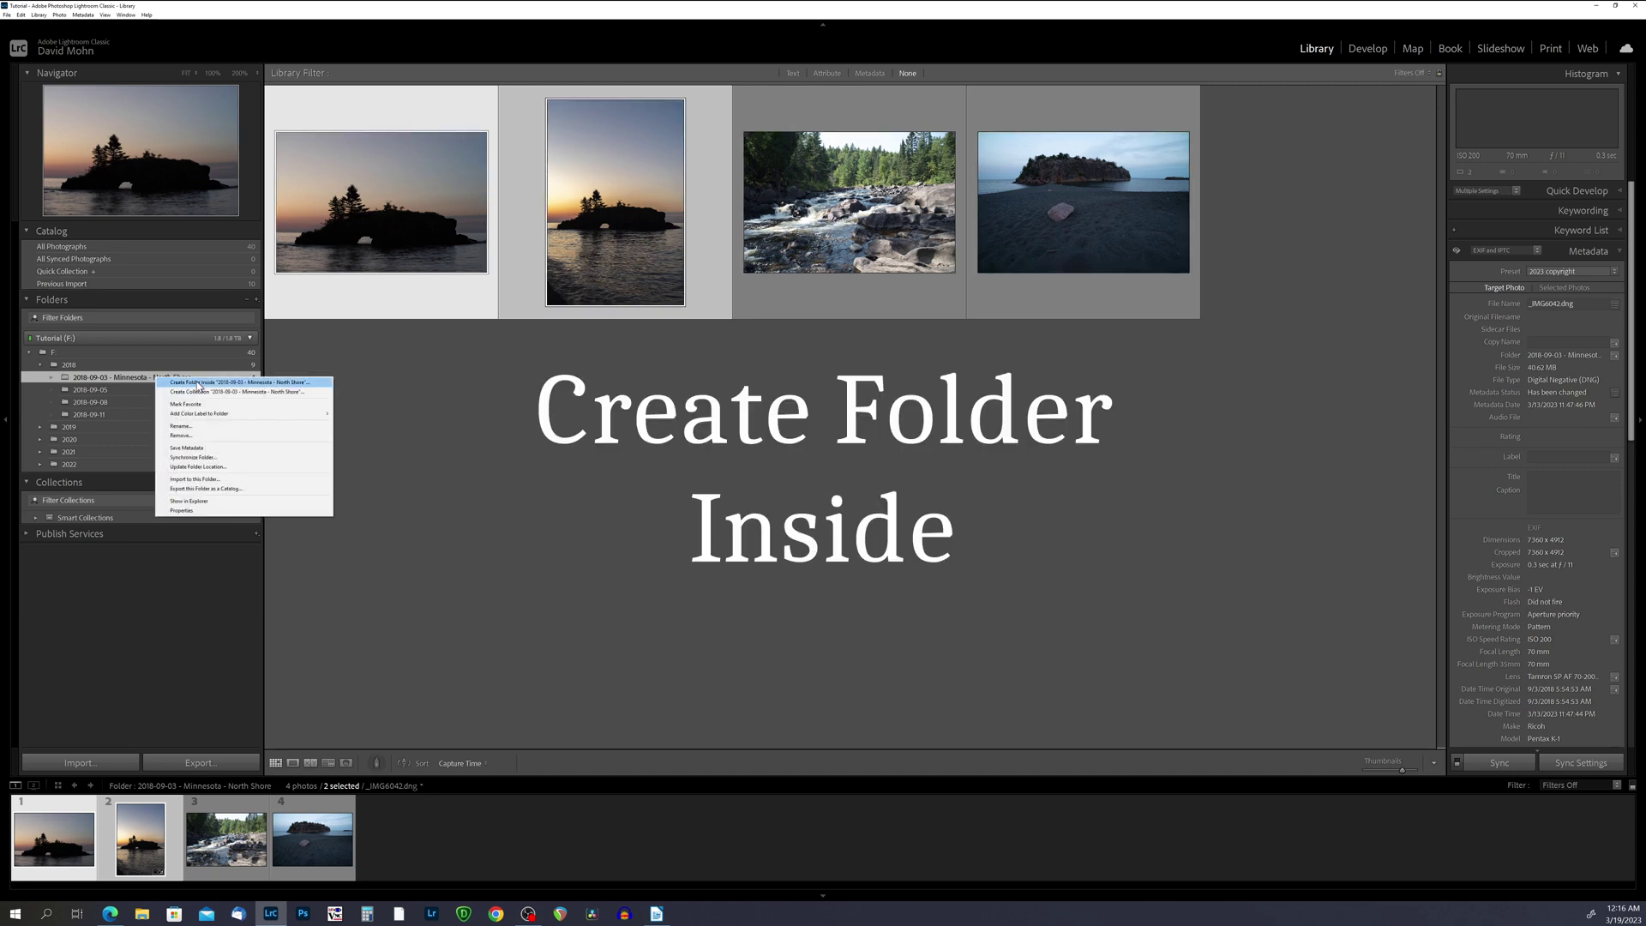
click(200, 384)
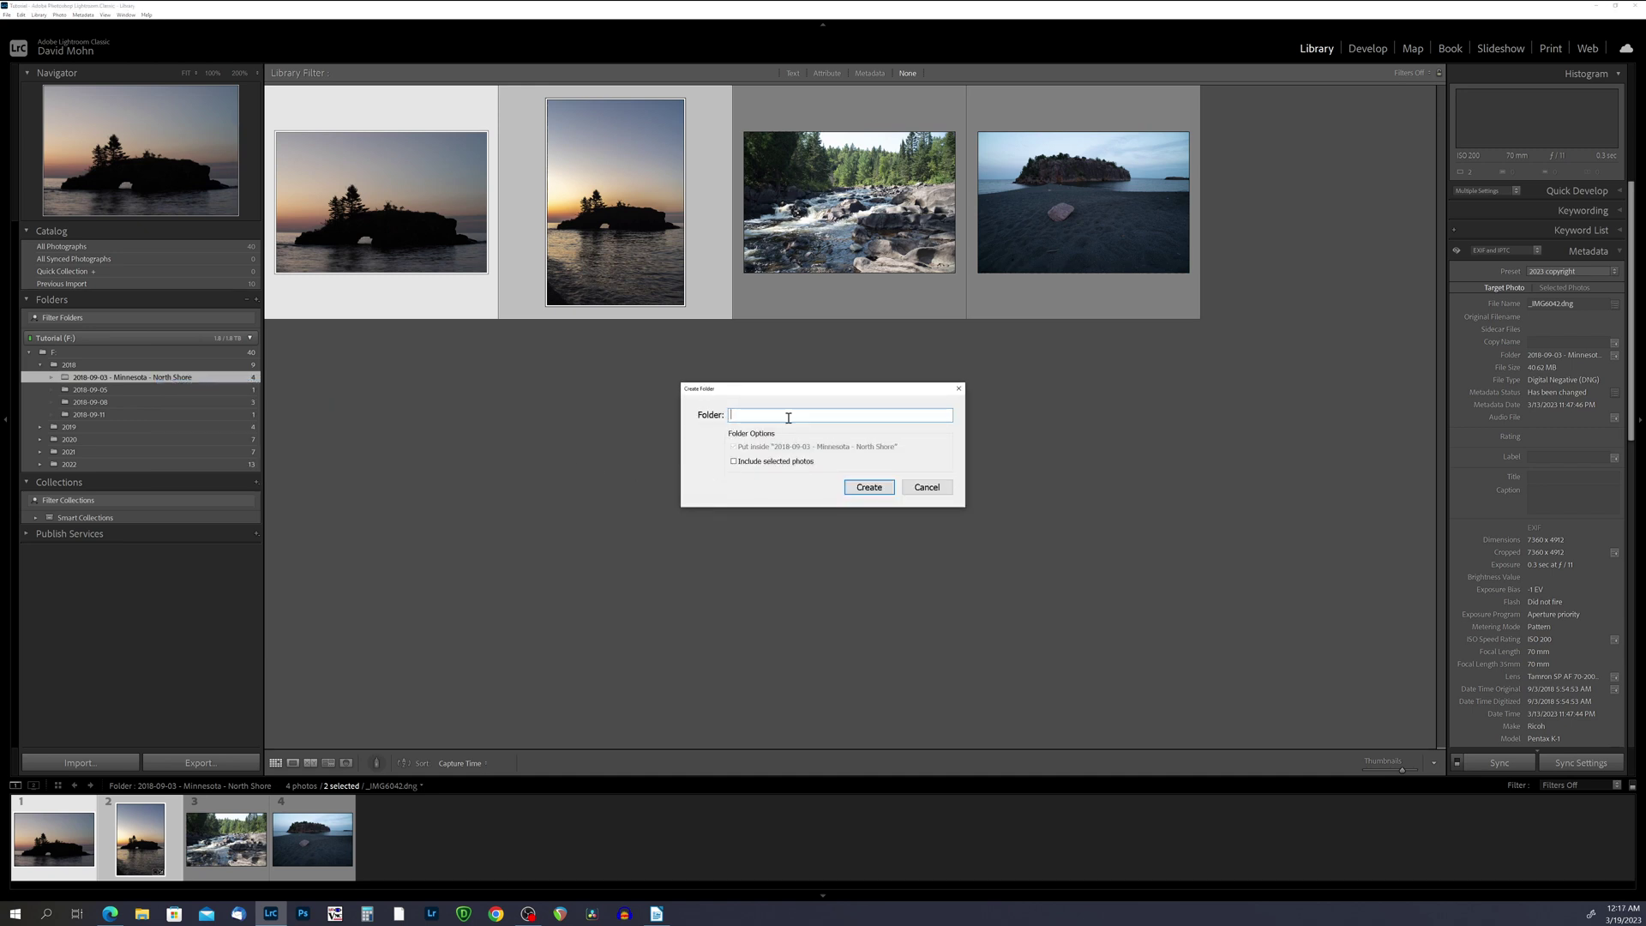
text(Hollow Rock)
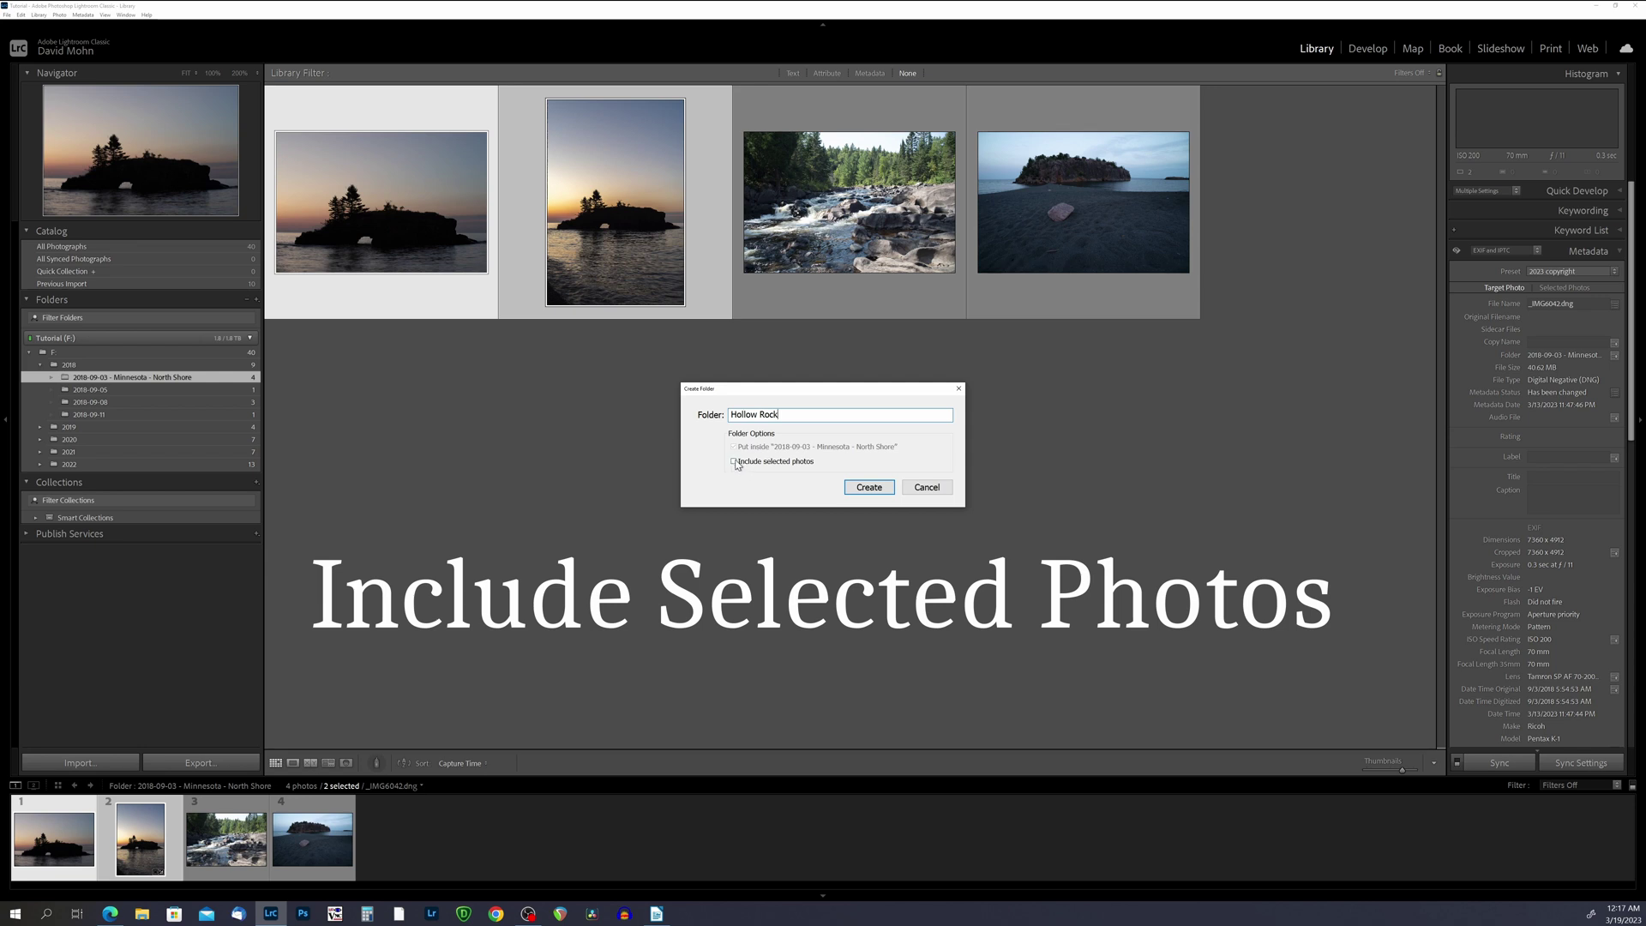
click(735, 462)
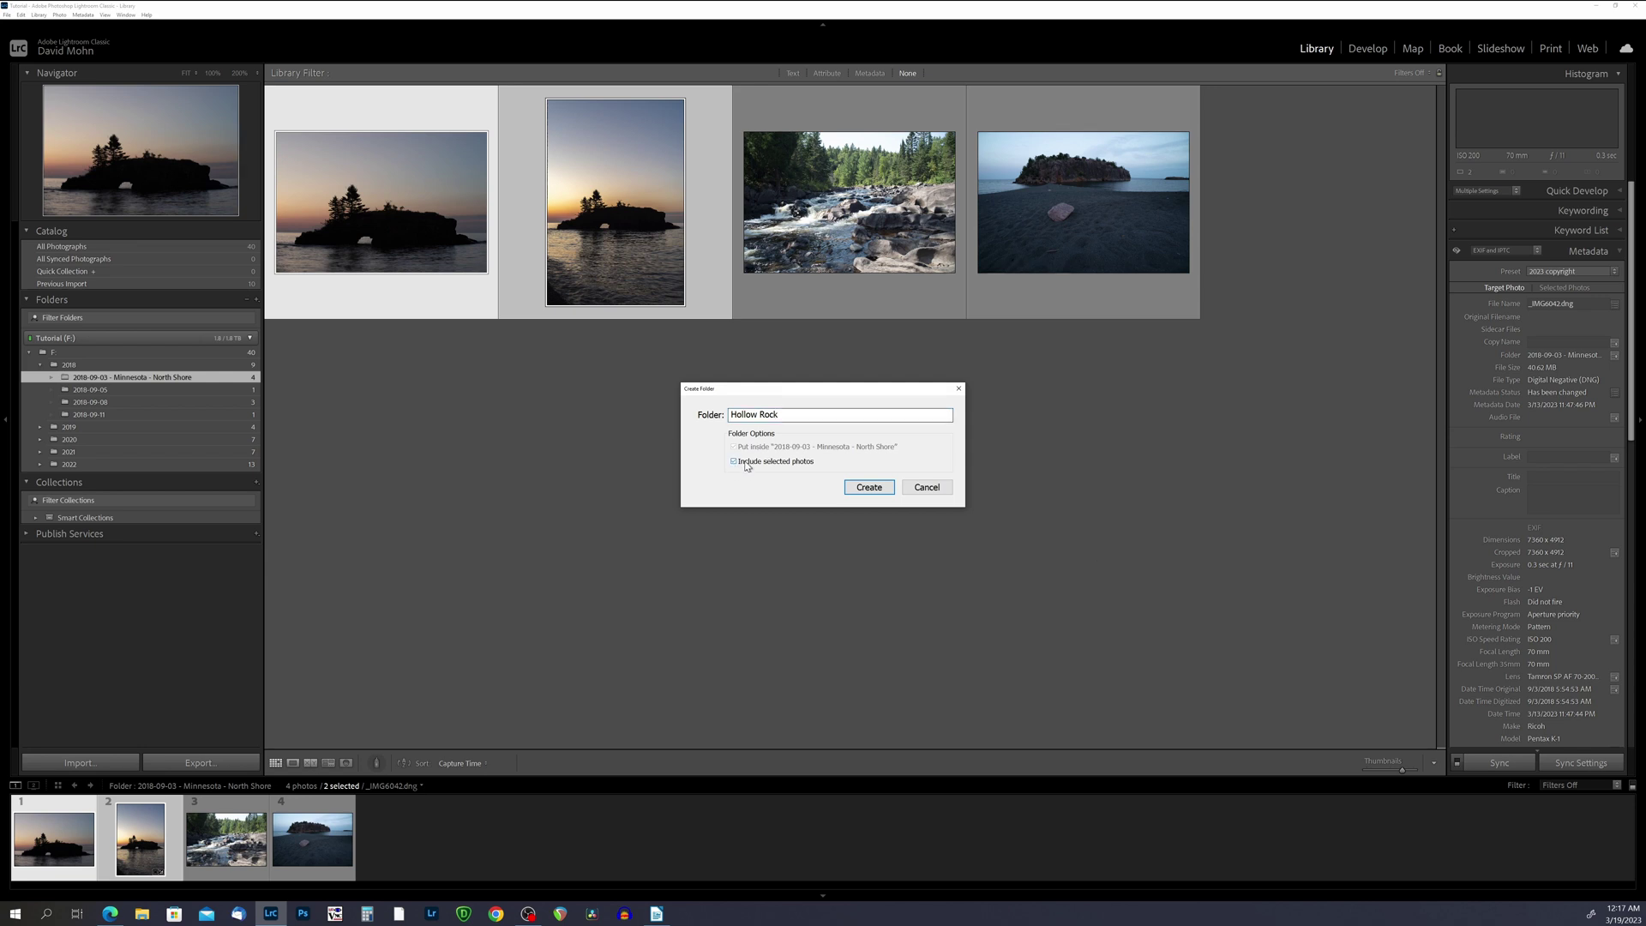
click(867, 488)
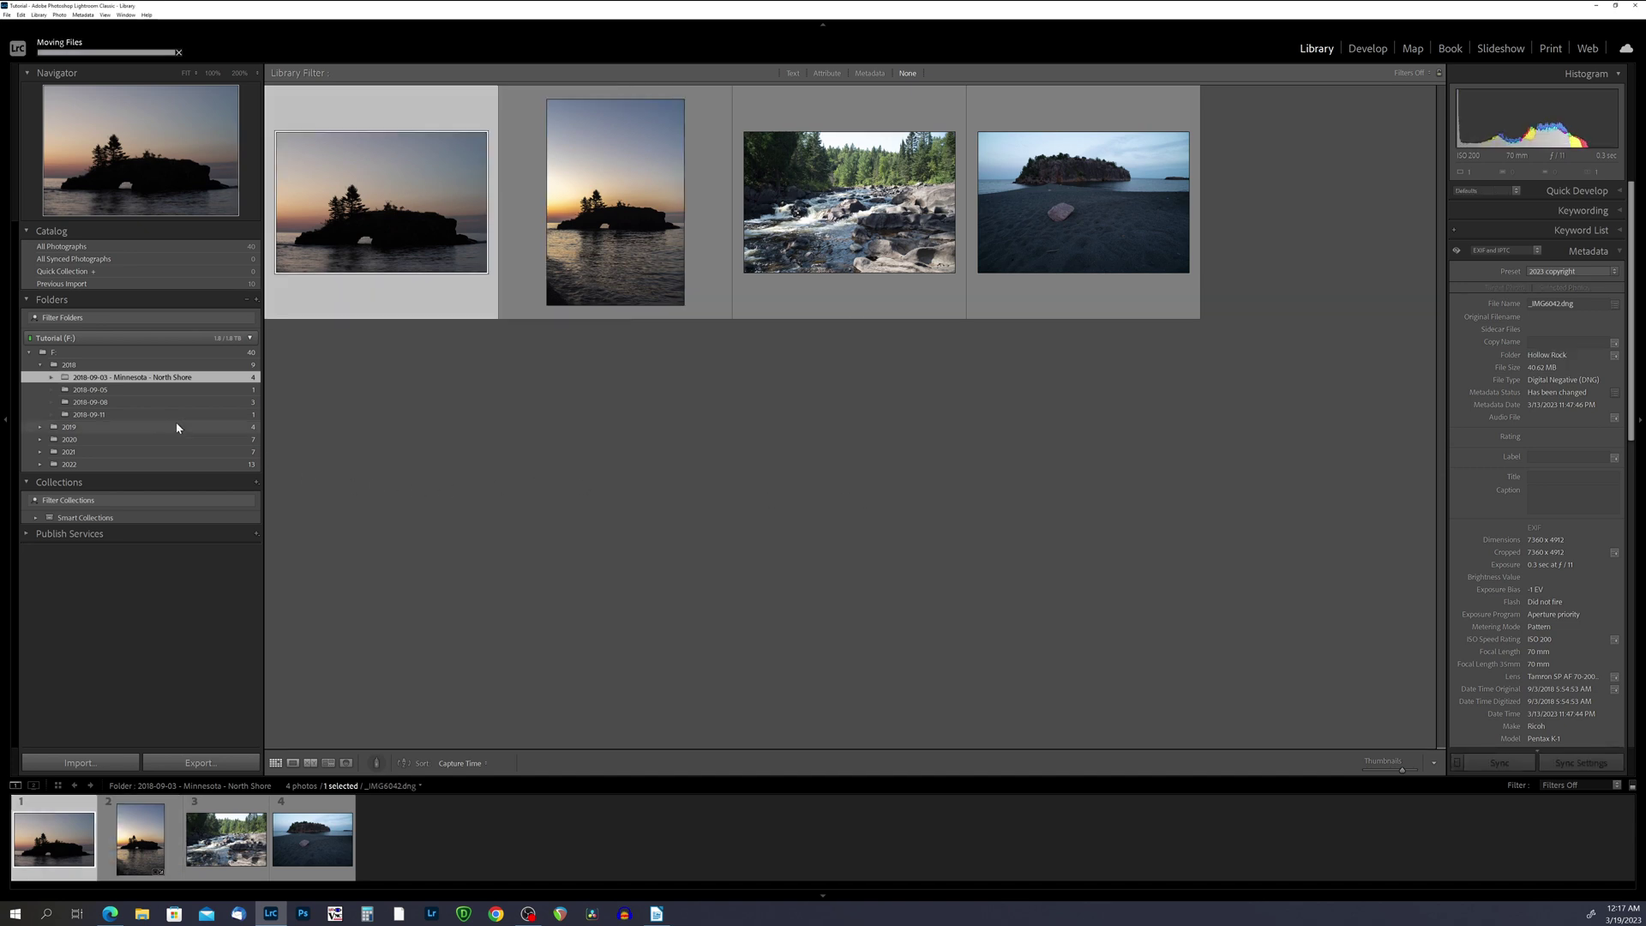
click(52, 378)
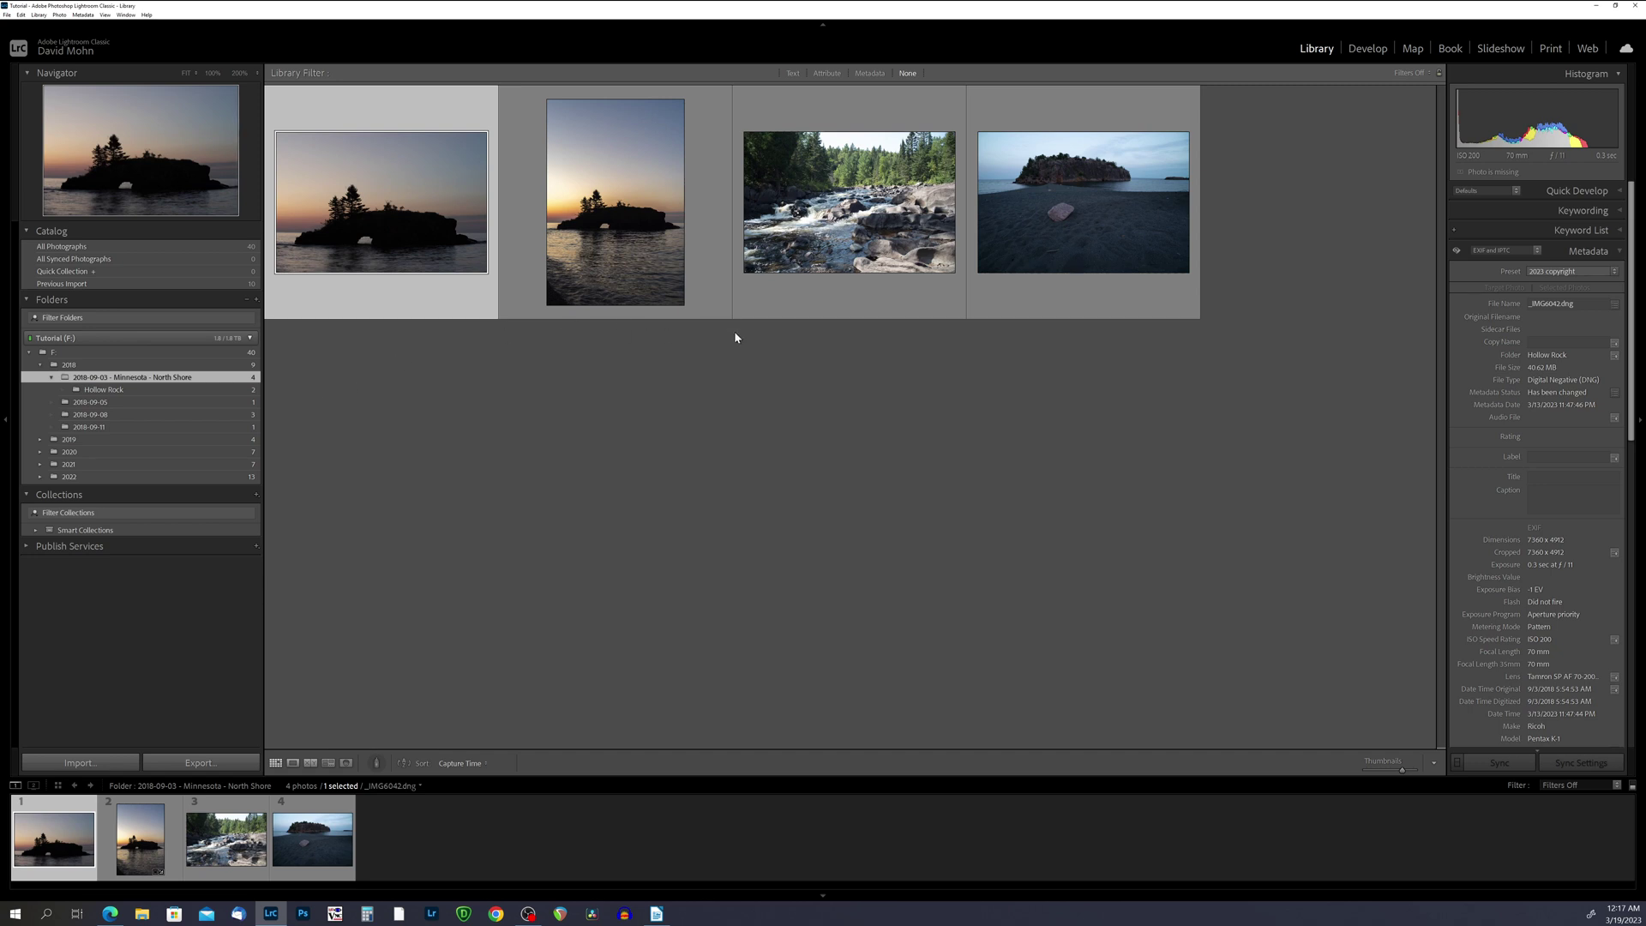
Step: Move the river photo into a new 'Baptism River' subfolder of Minnesota - North Shore
click(836, 309)
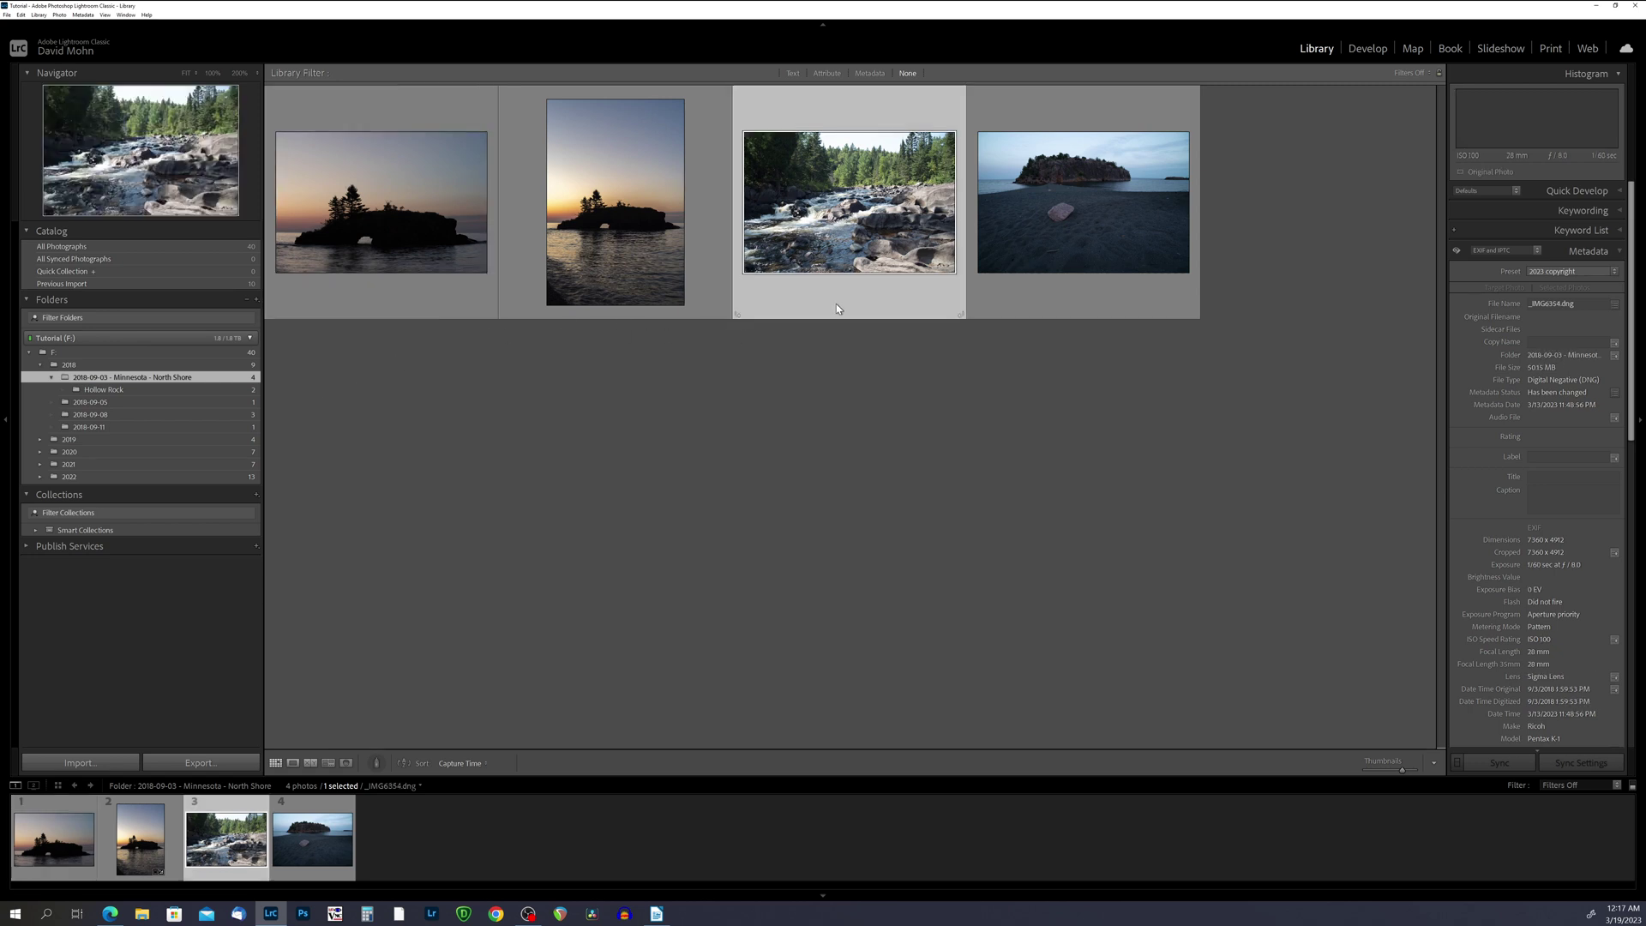
right_click(165, 383)
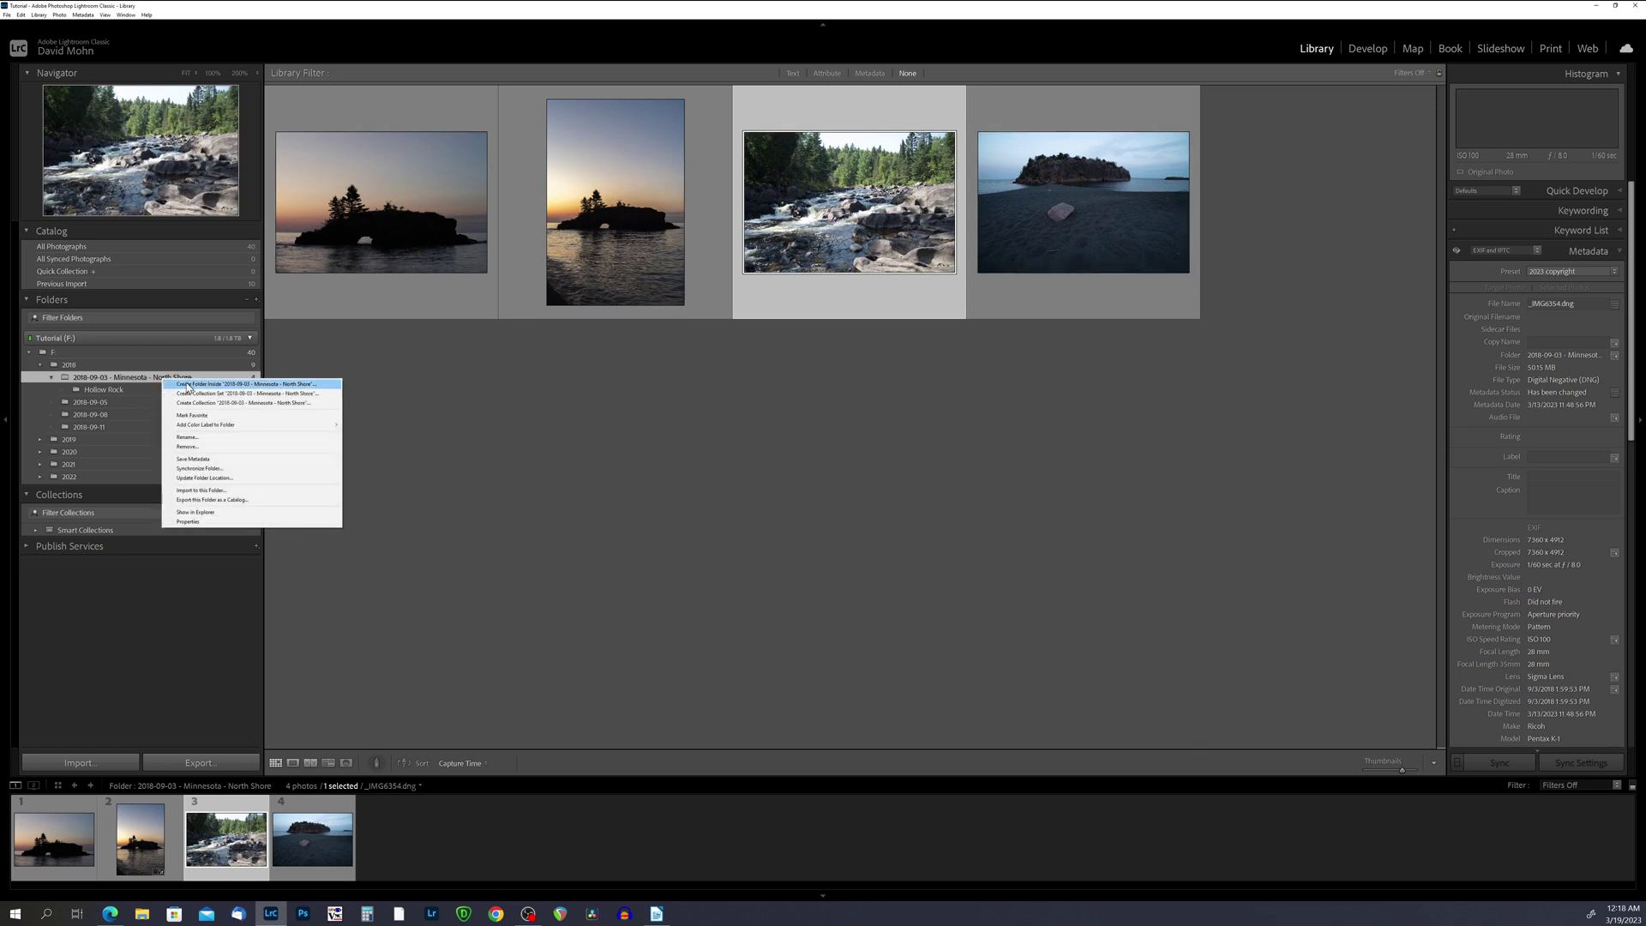
click(188, 384)
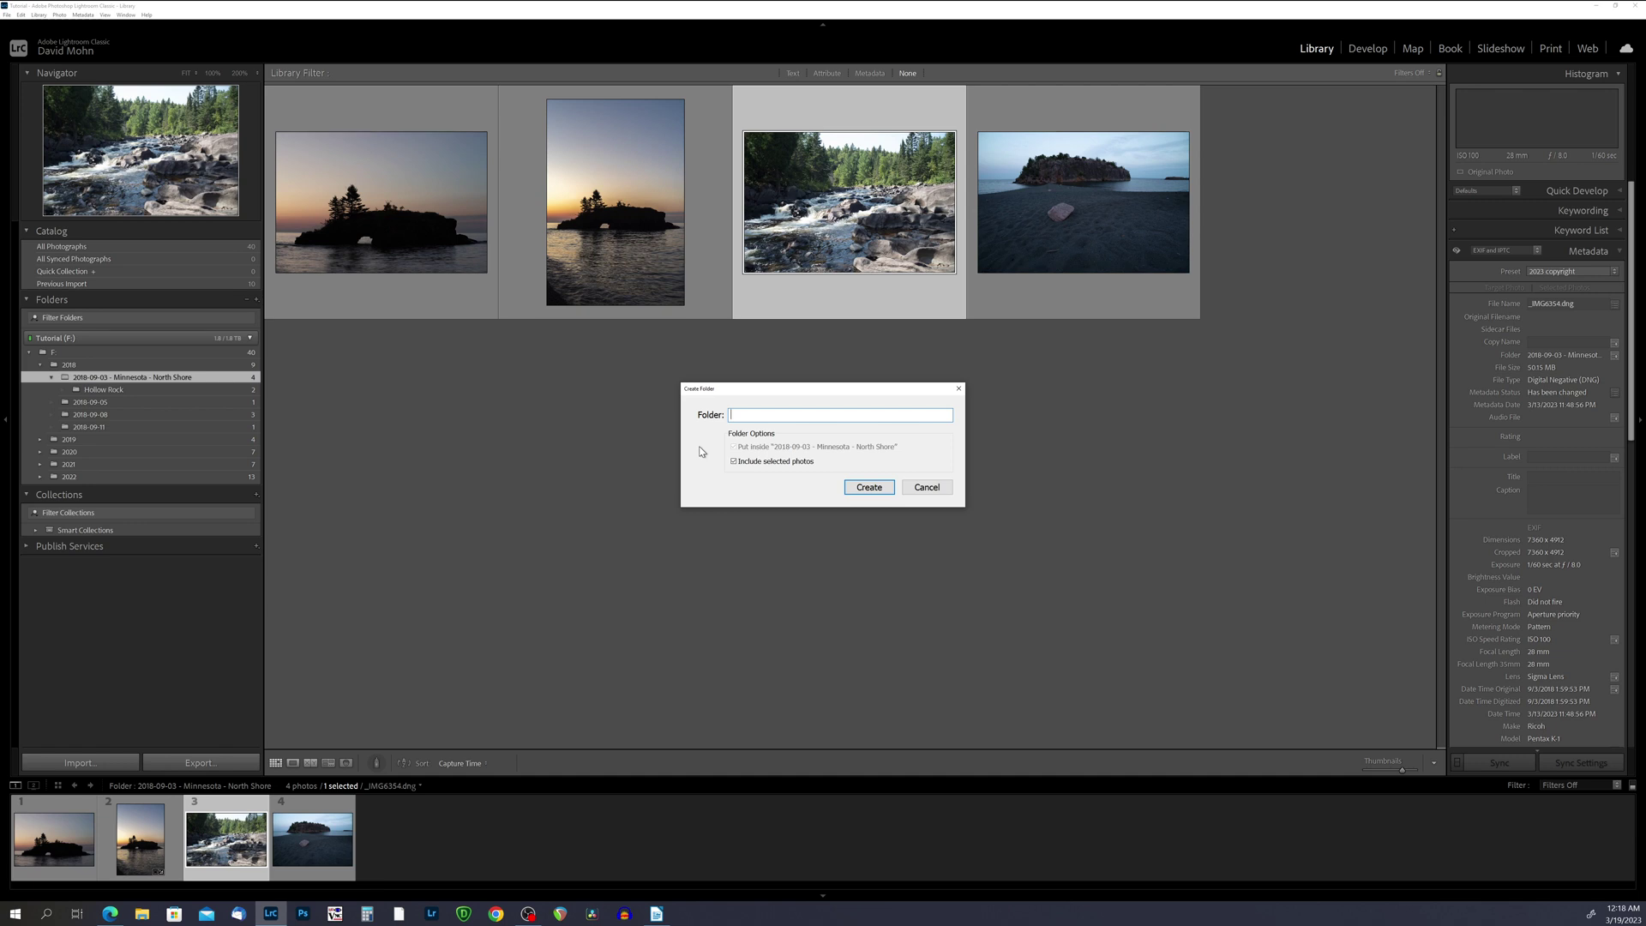
text(BaptismeRiver)
key(Return)
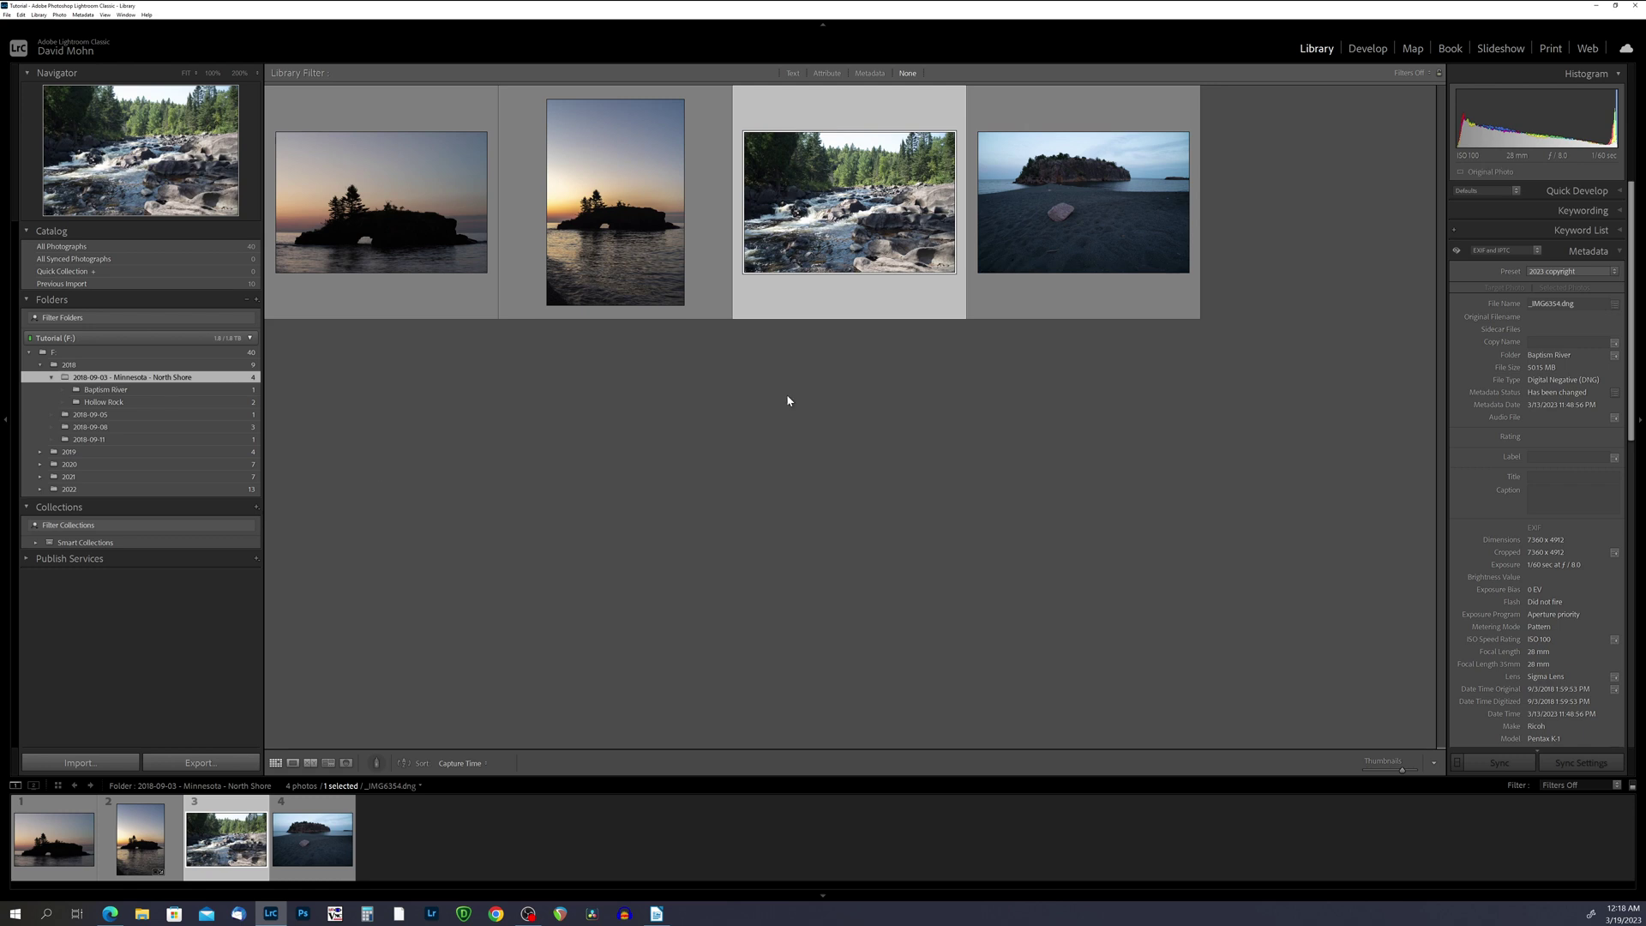
Step: Move the rocky island photo into a new 'Silver Bay - Black Beach Park' subfolder
click(1056, 302)
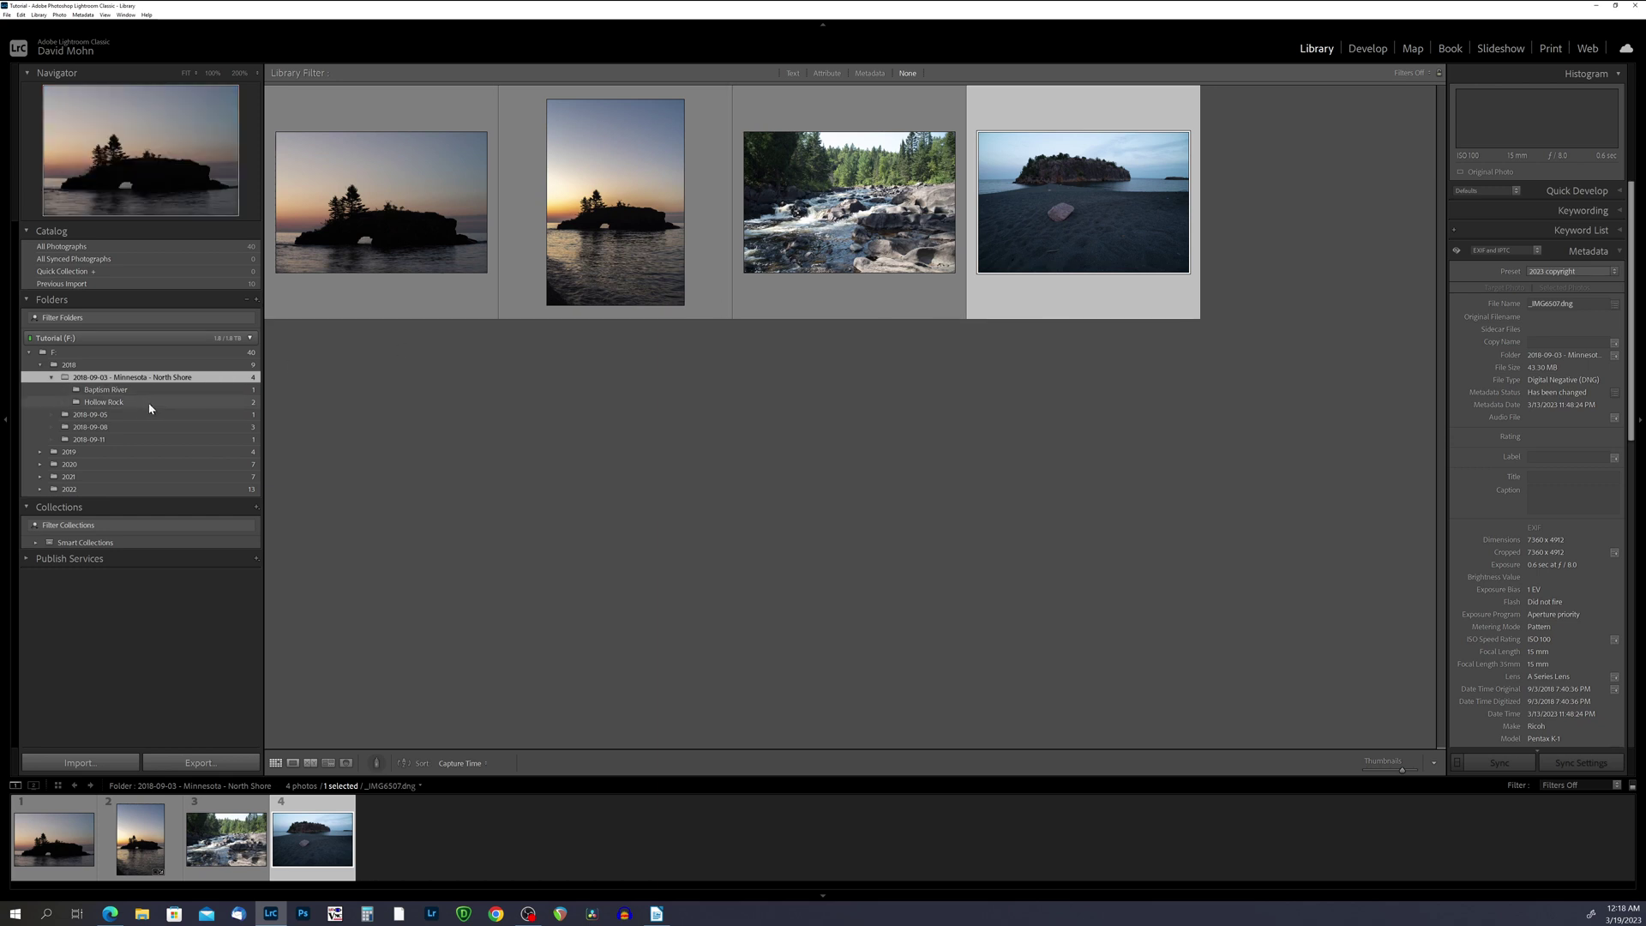
right_click(153, 377)
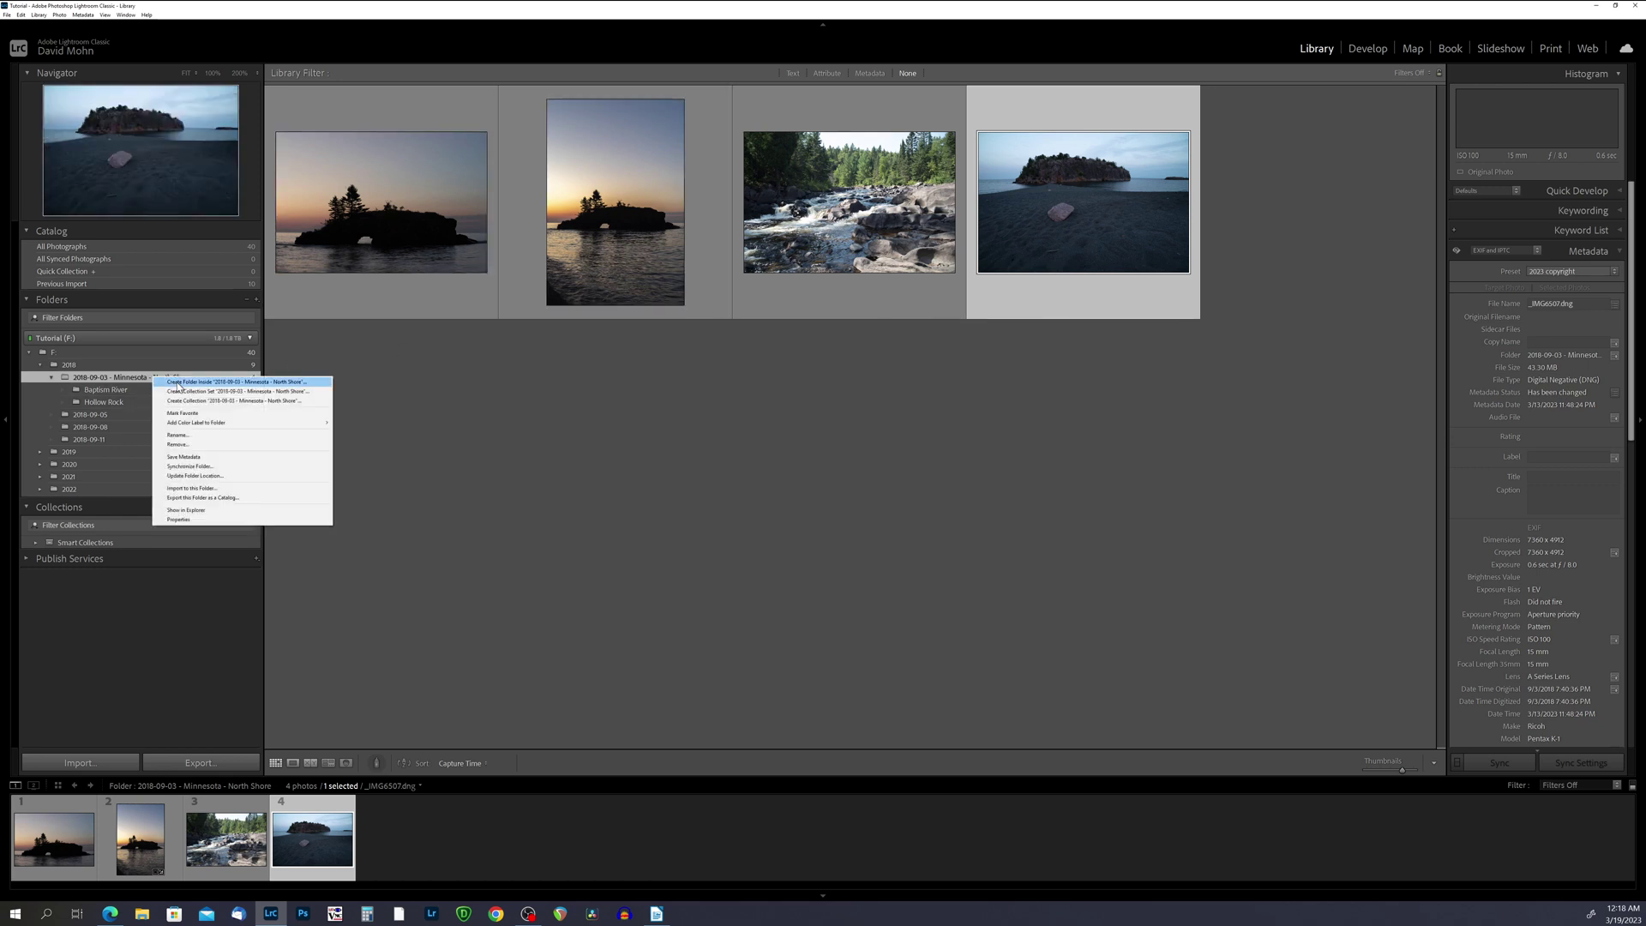
click(179, 383)
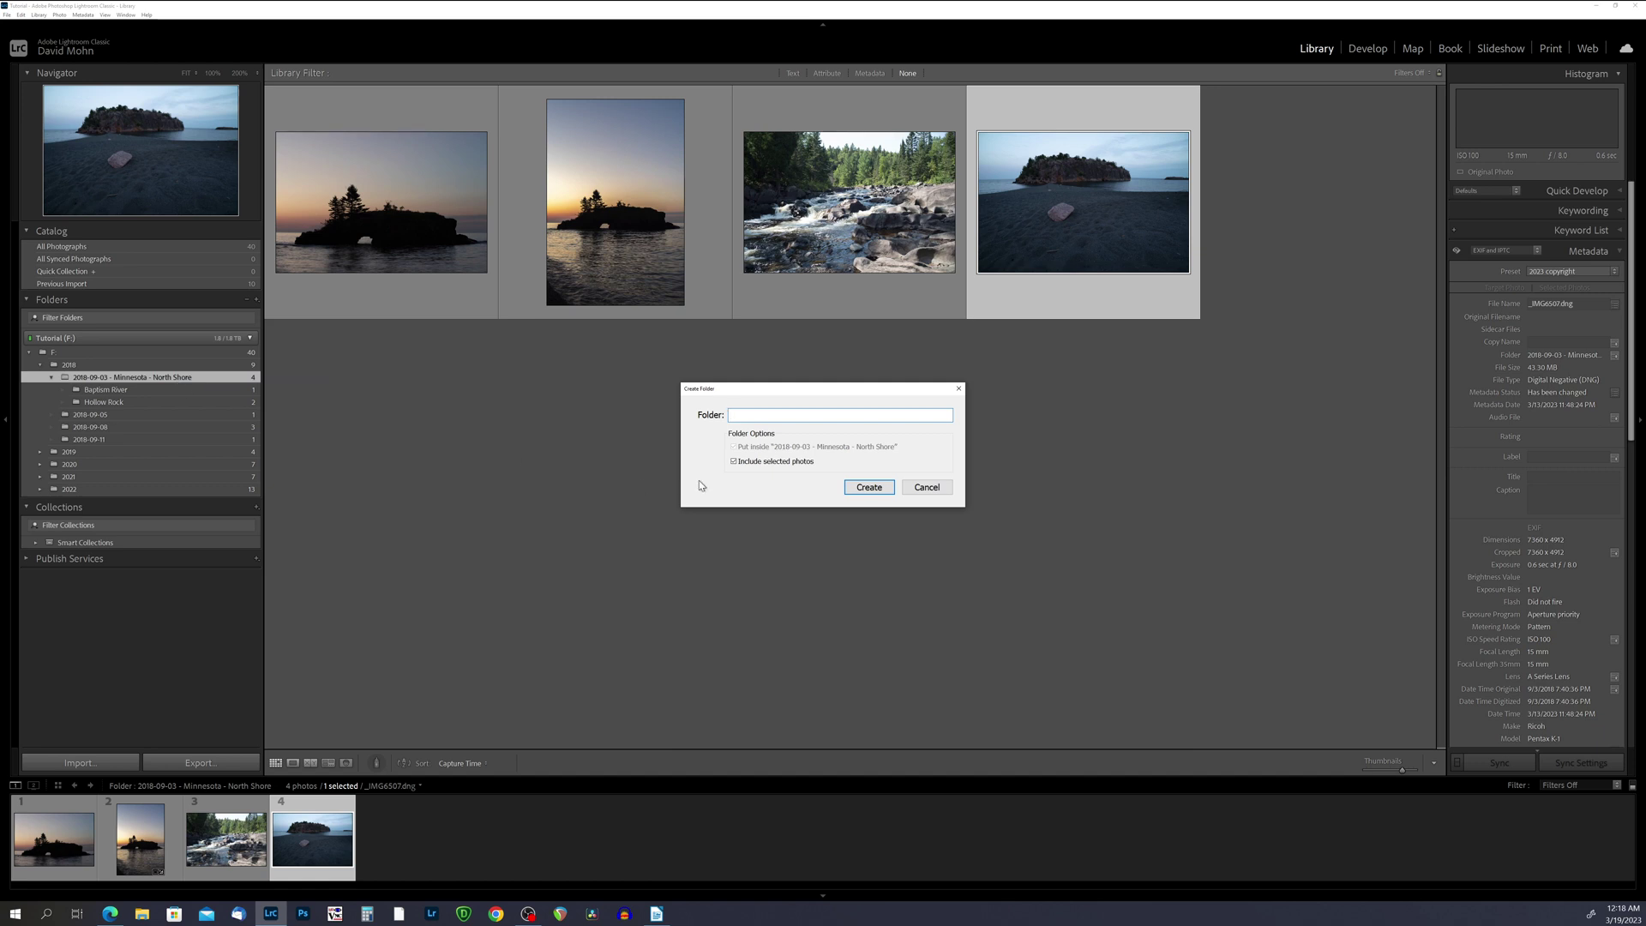
text(Silve)
text(r Bay - B)
text(lack bea)
text(each Park)
key(Return)
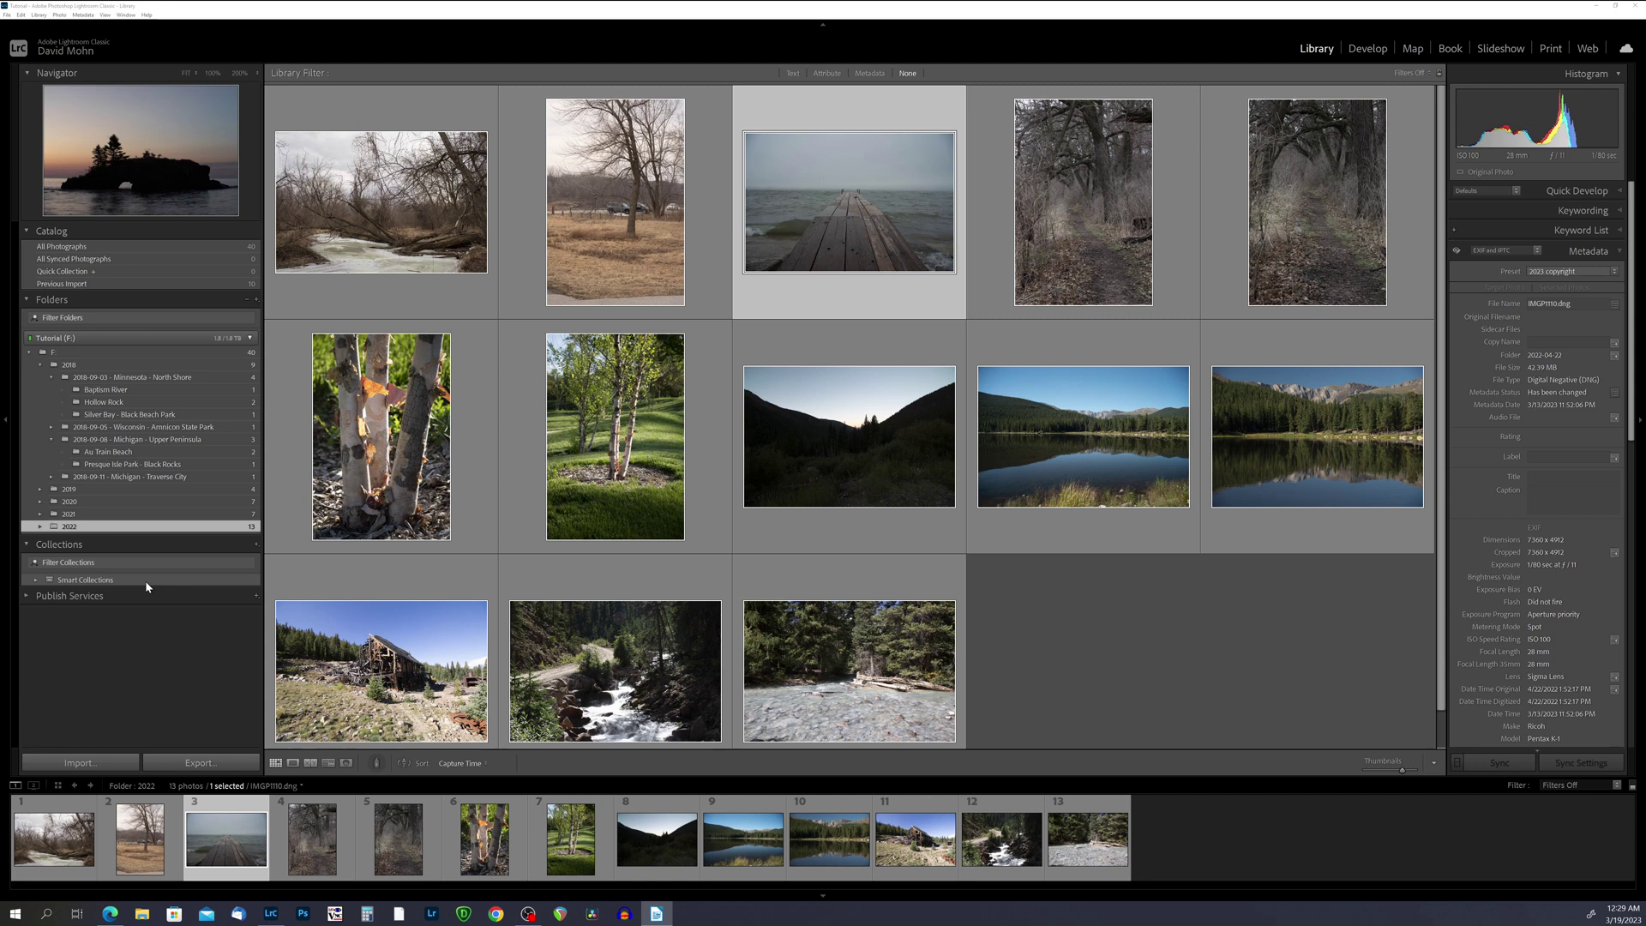
Step: Start a new collection set from the Collections panel and name it Minnesota
click(257, 546)
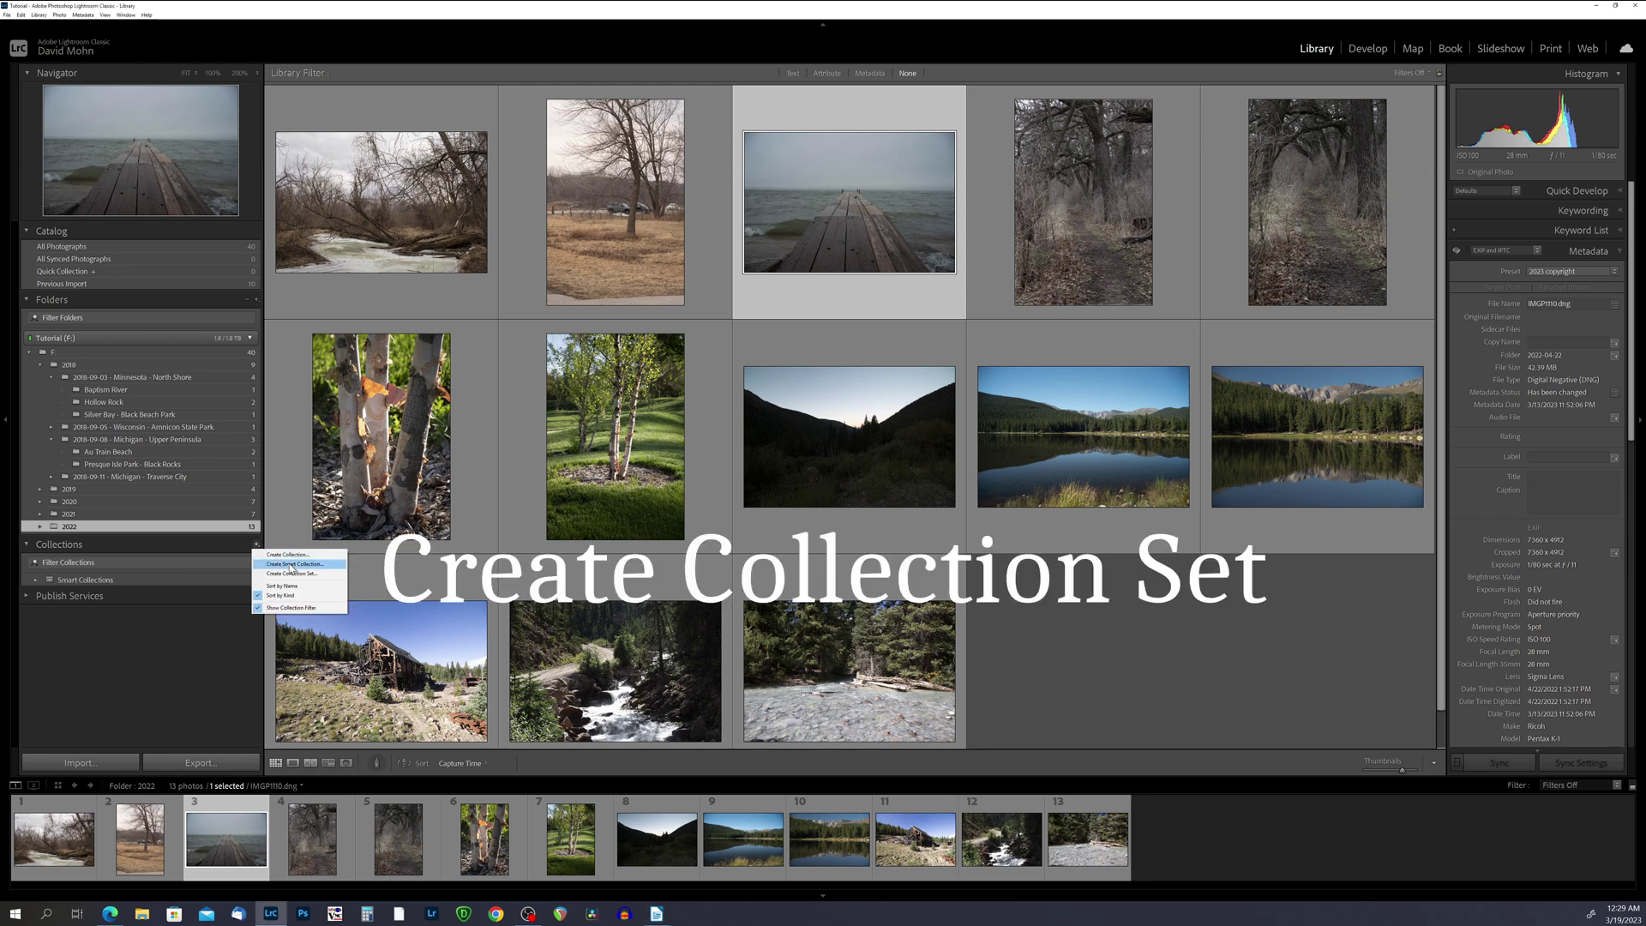
click(294, 575)
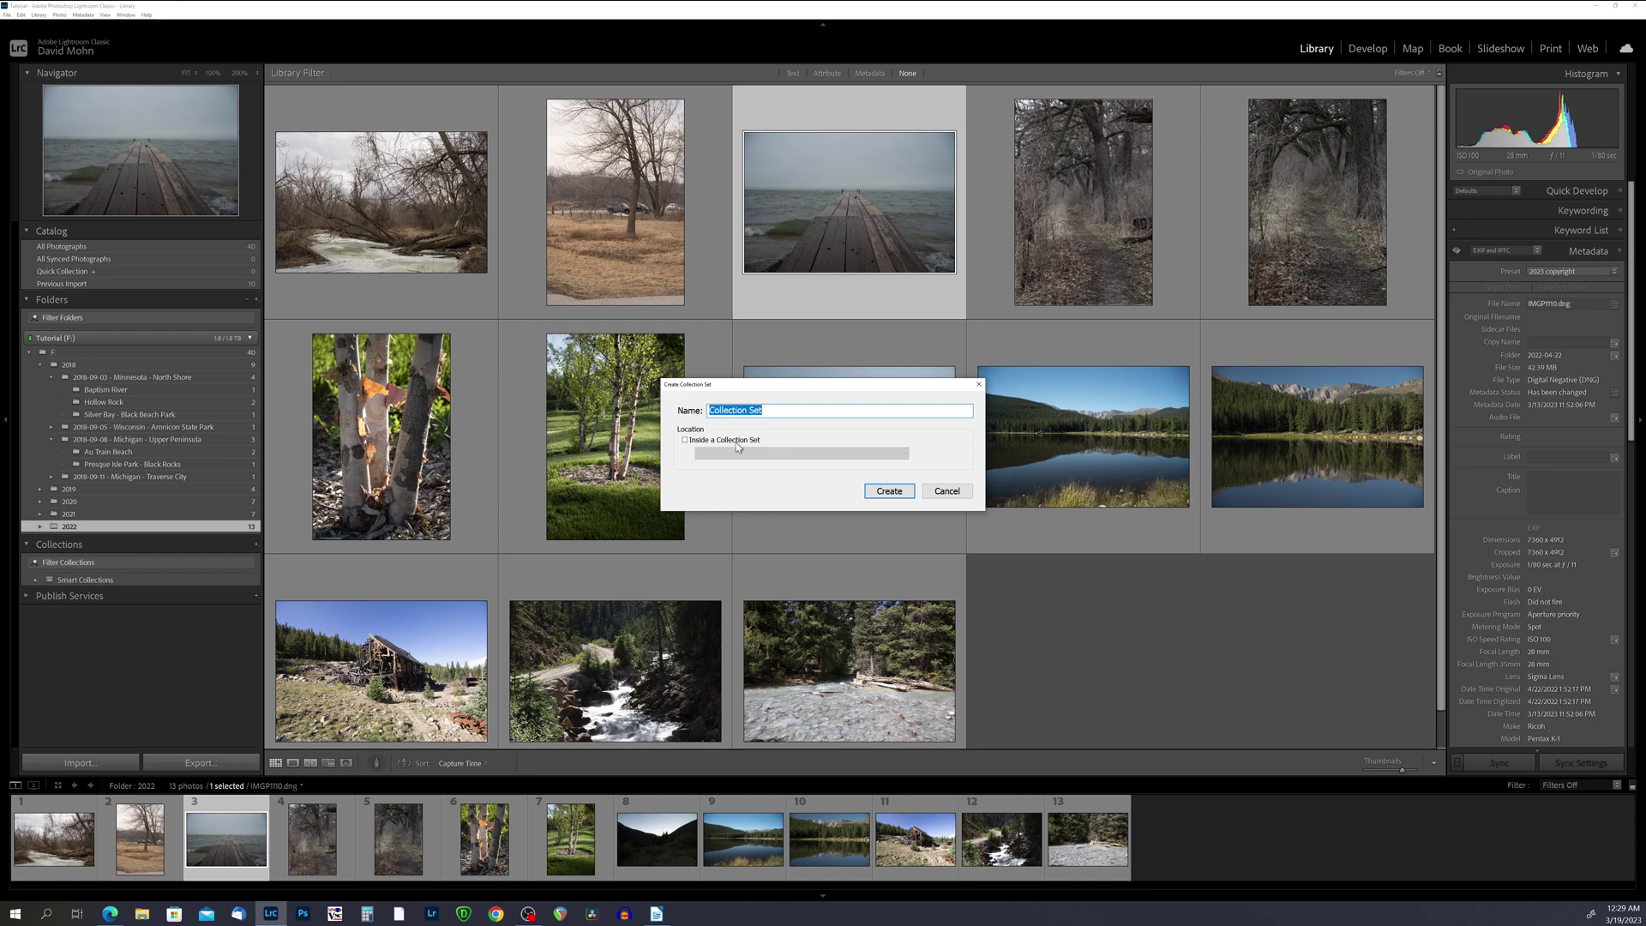
text(Minnesota)
Step: Create the Minnesota set, confirm it is empty, then show all 40 photos in F:
click(890, 490)
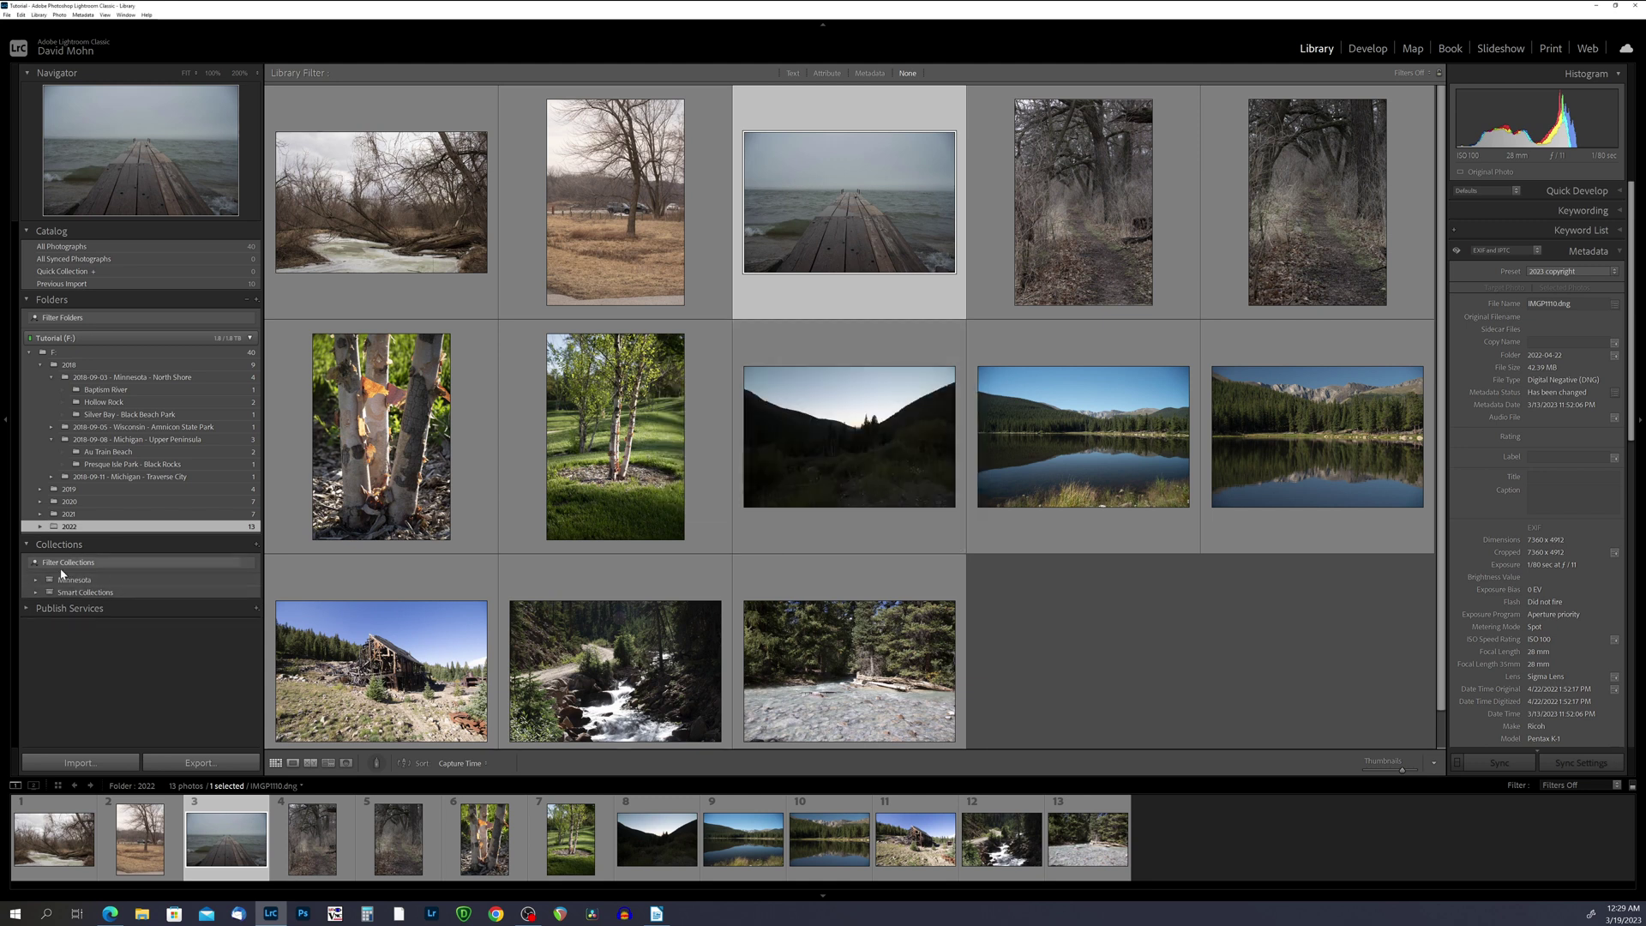
click(133, 587)
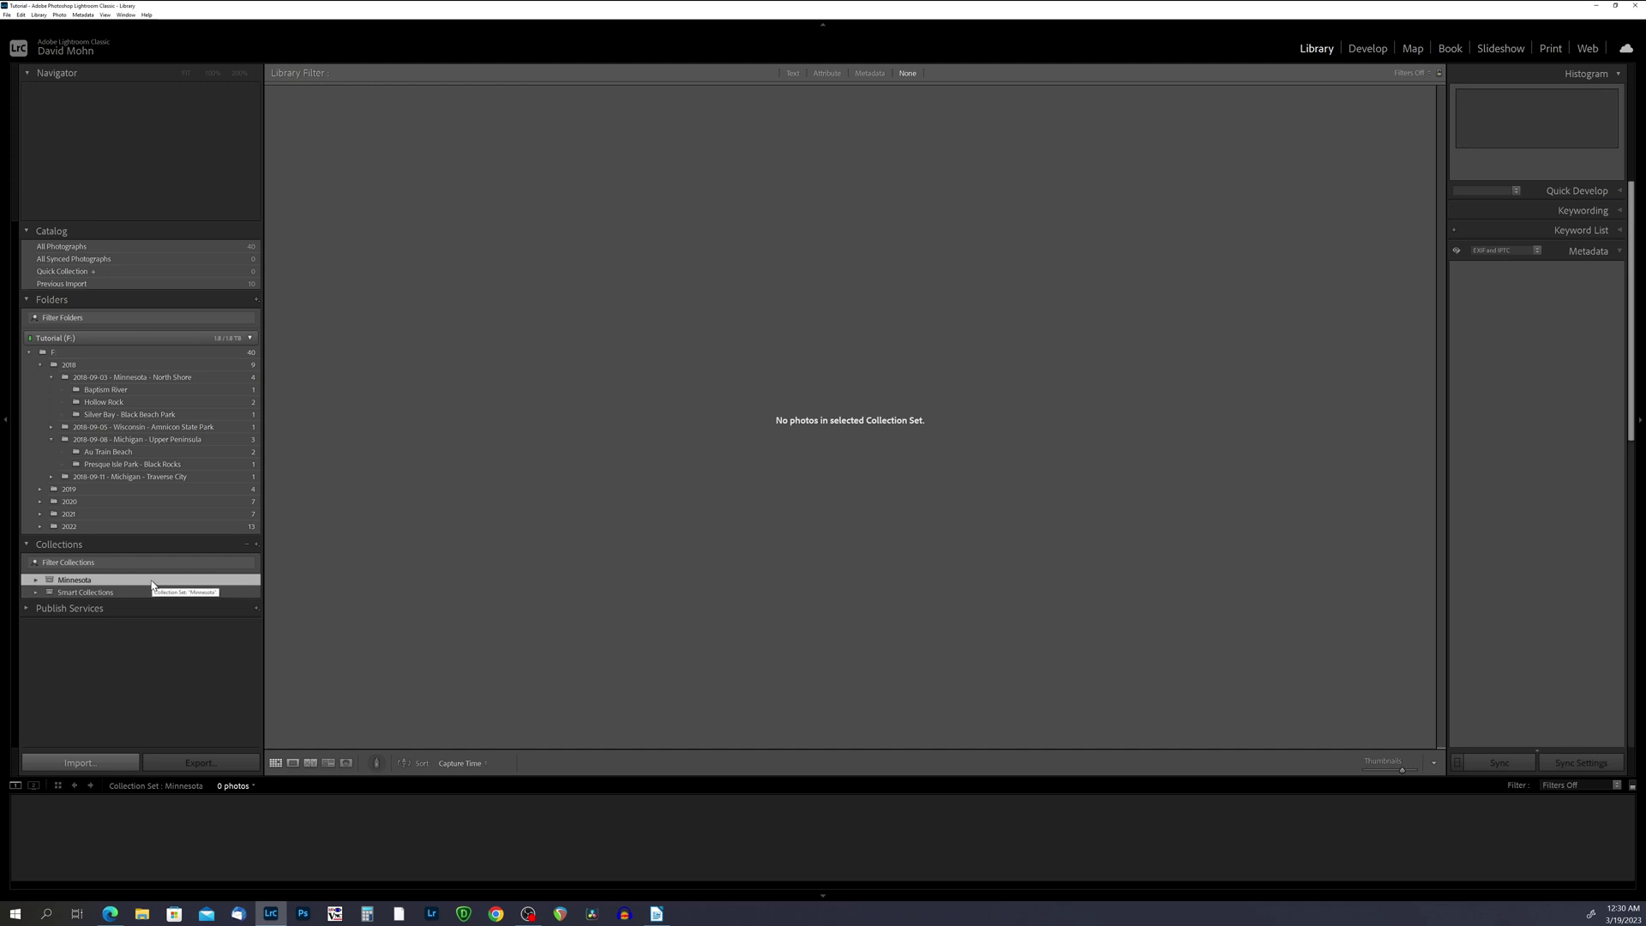
click(129, 352)
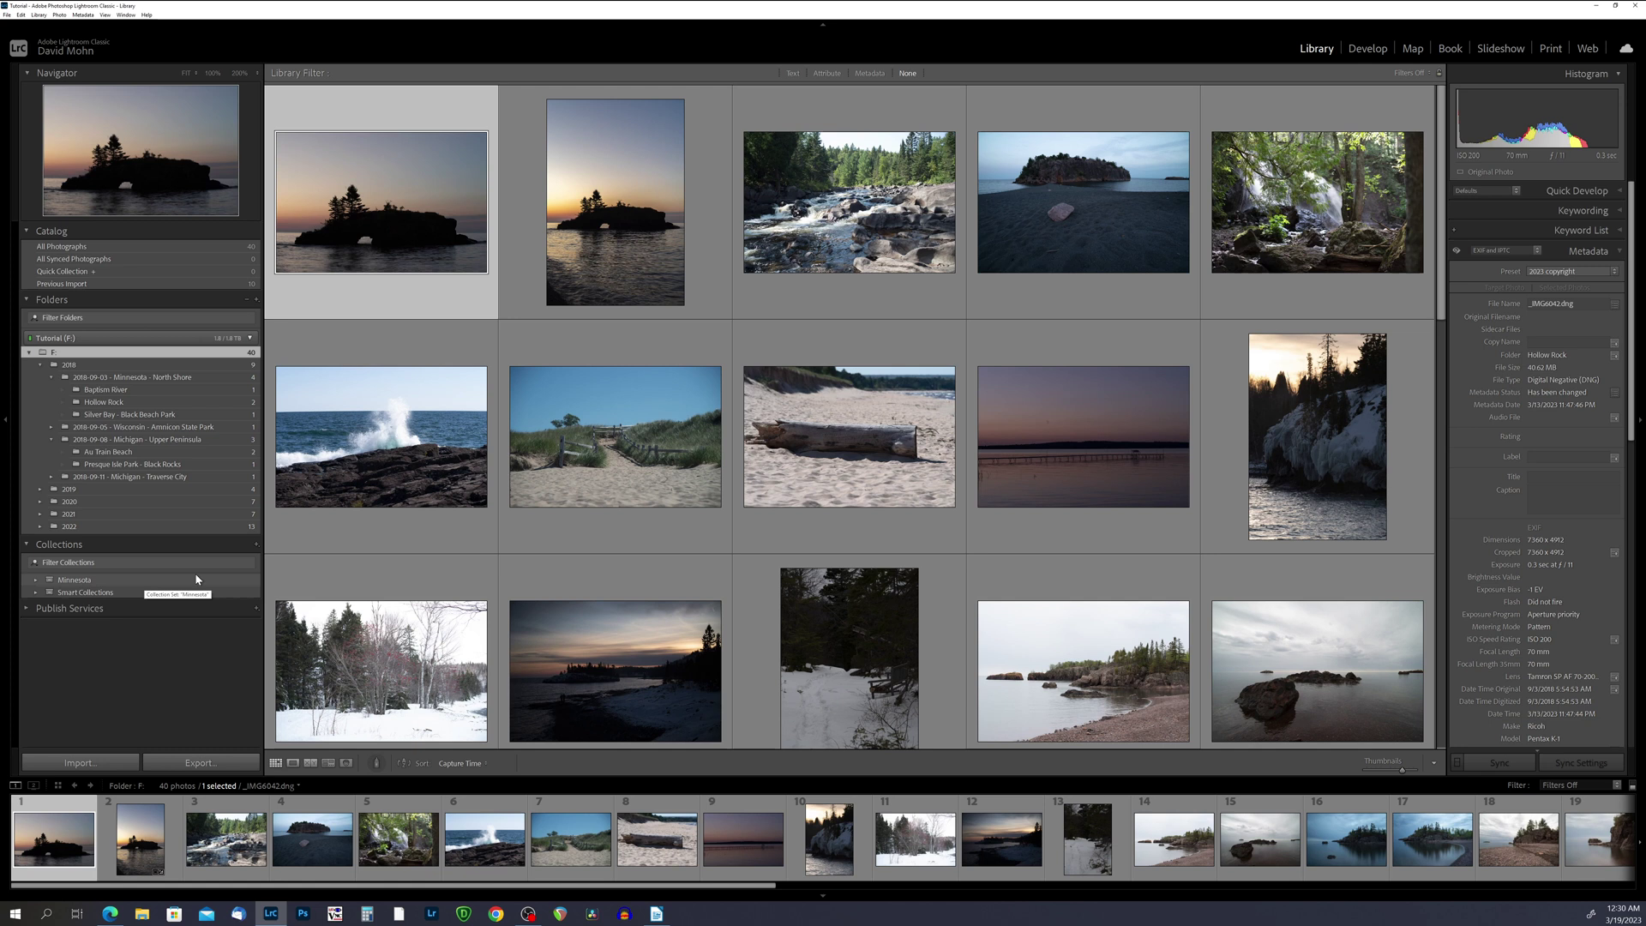
Step: Create an empty 'North Shore' collection inside the Minnesota collection set, excluding selected photos
click(257, 544)
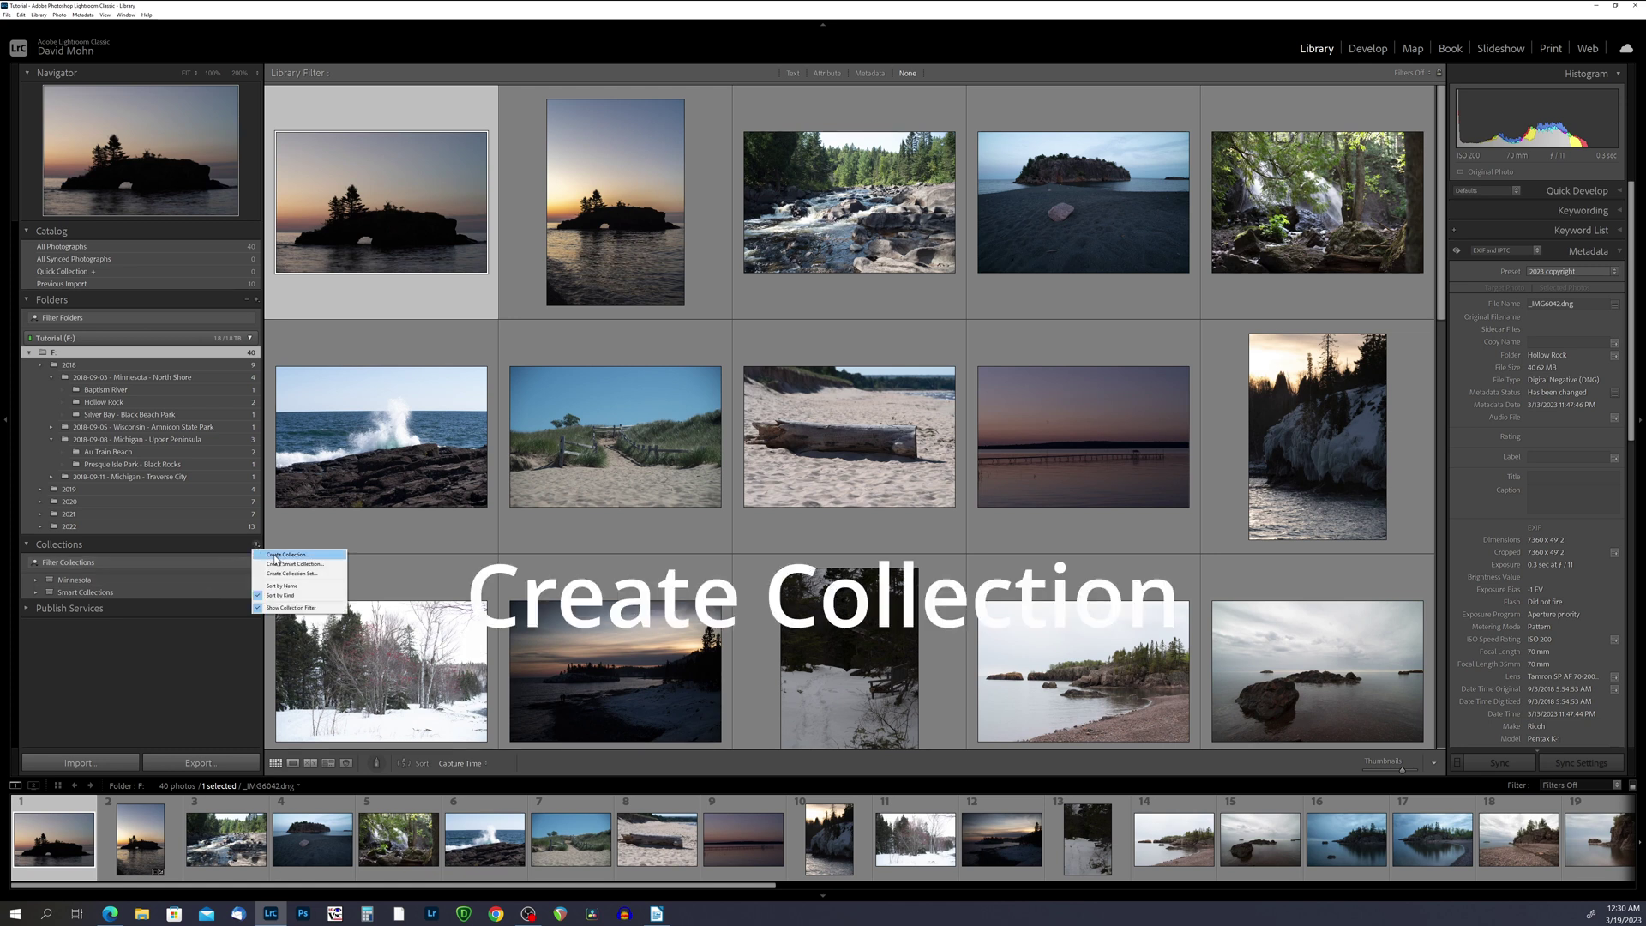
click(288, 555)
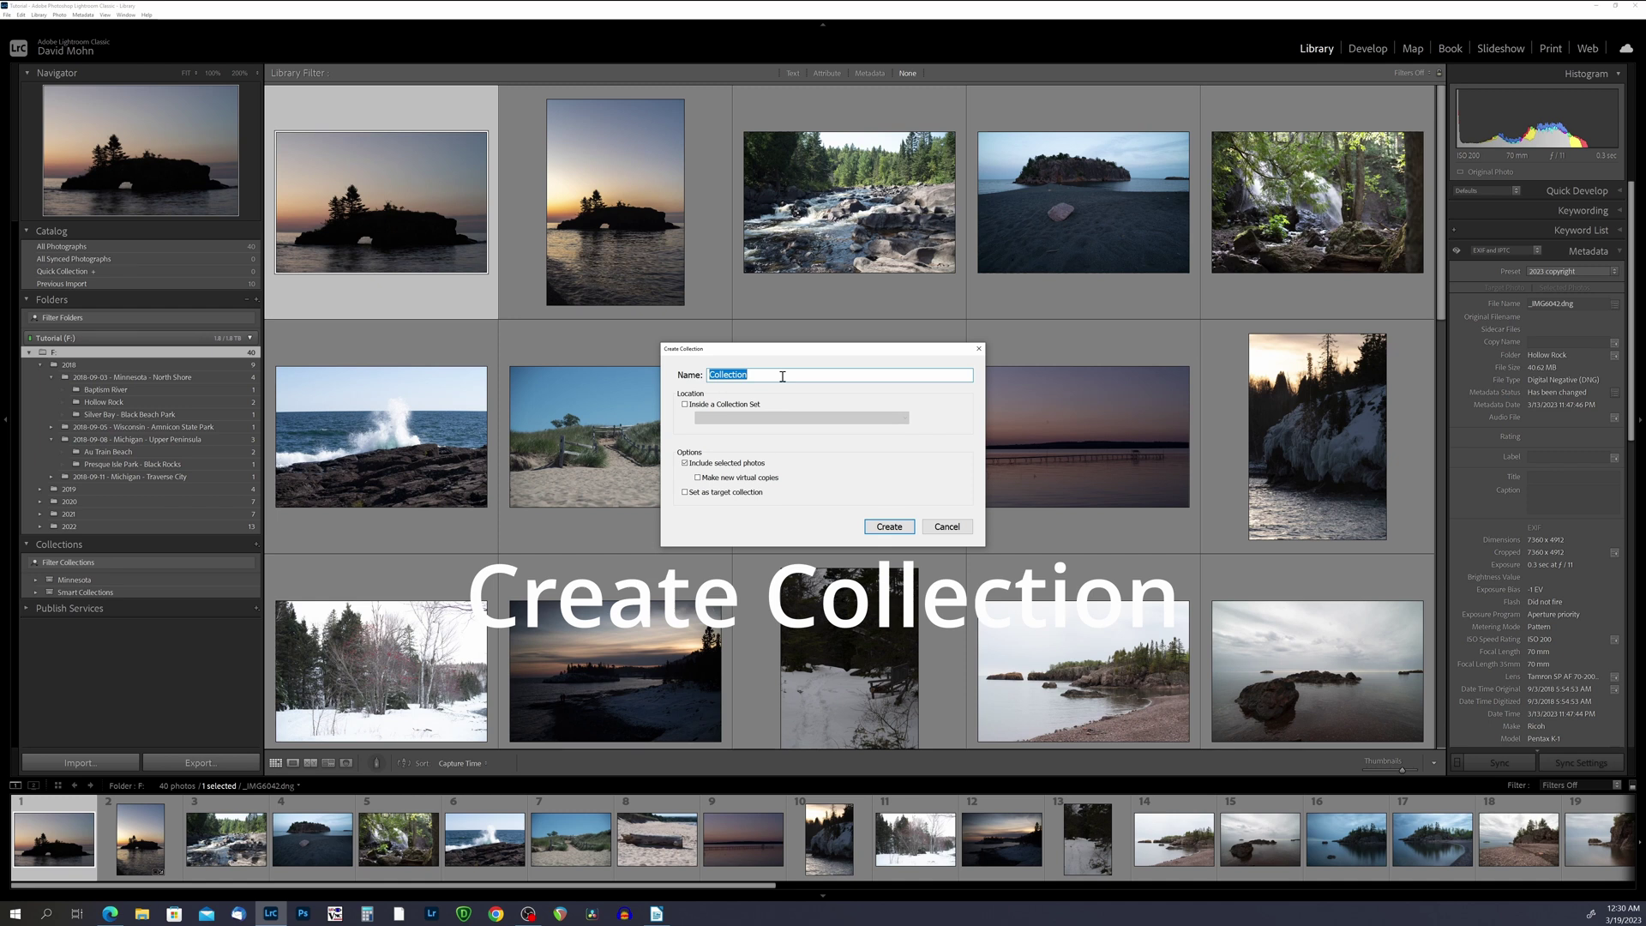
text(No)
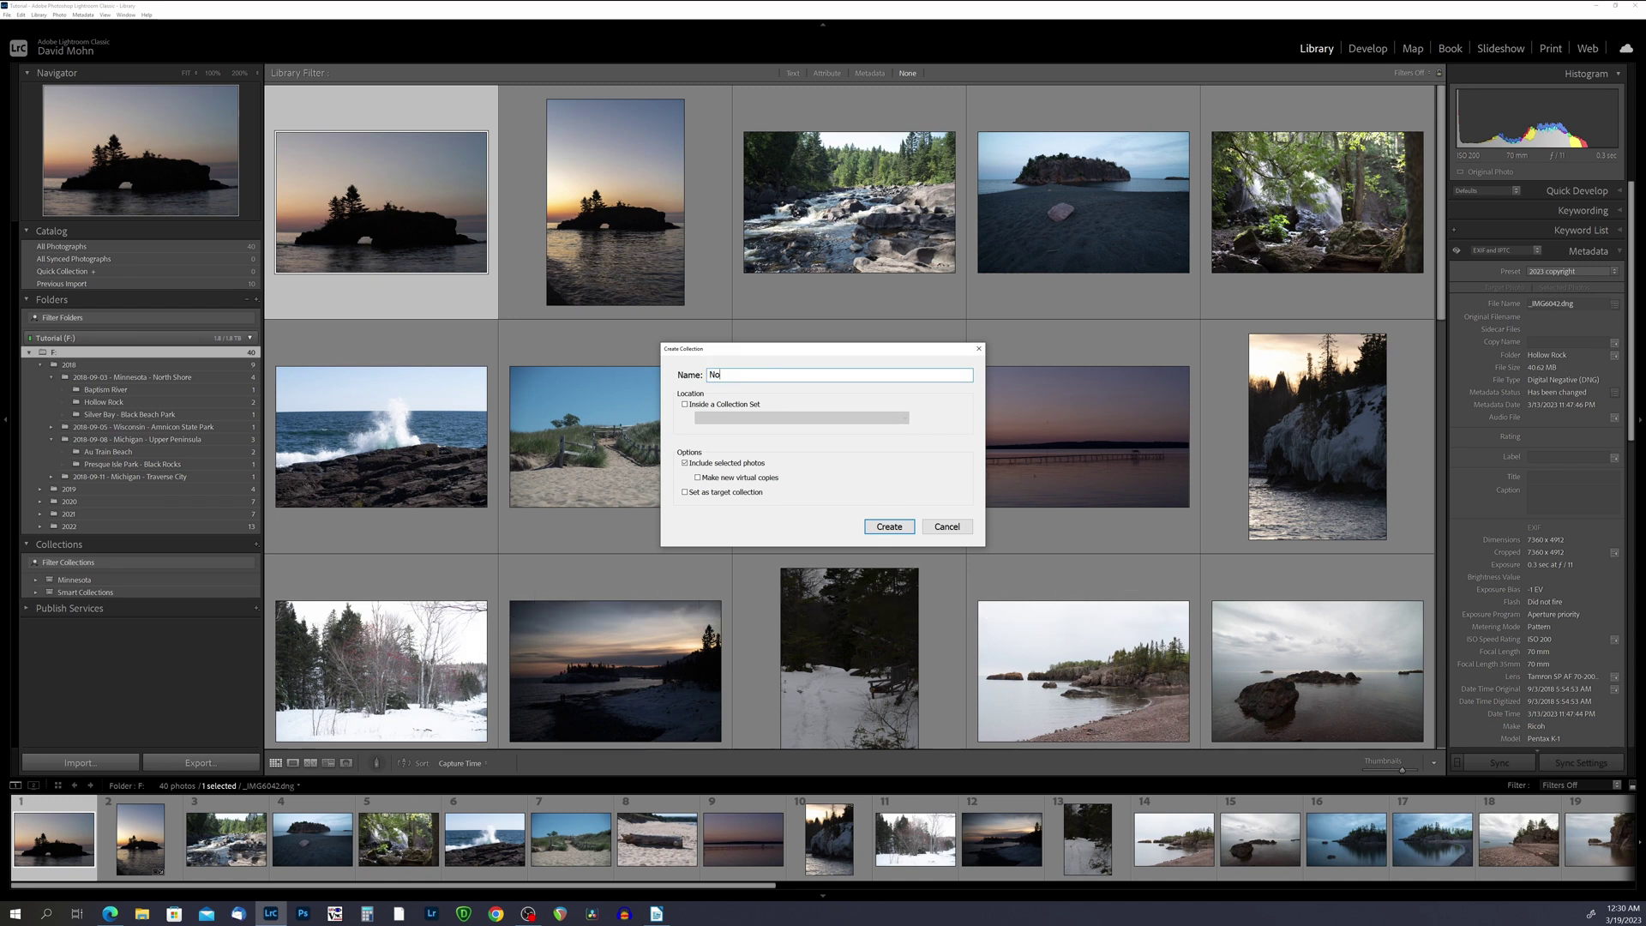
text(rth Shore)
click(685, 404)
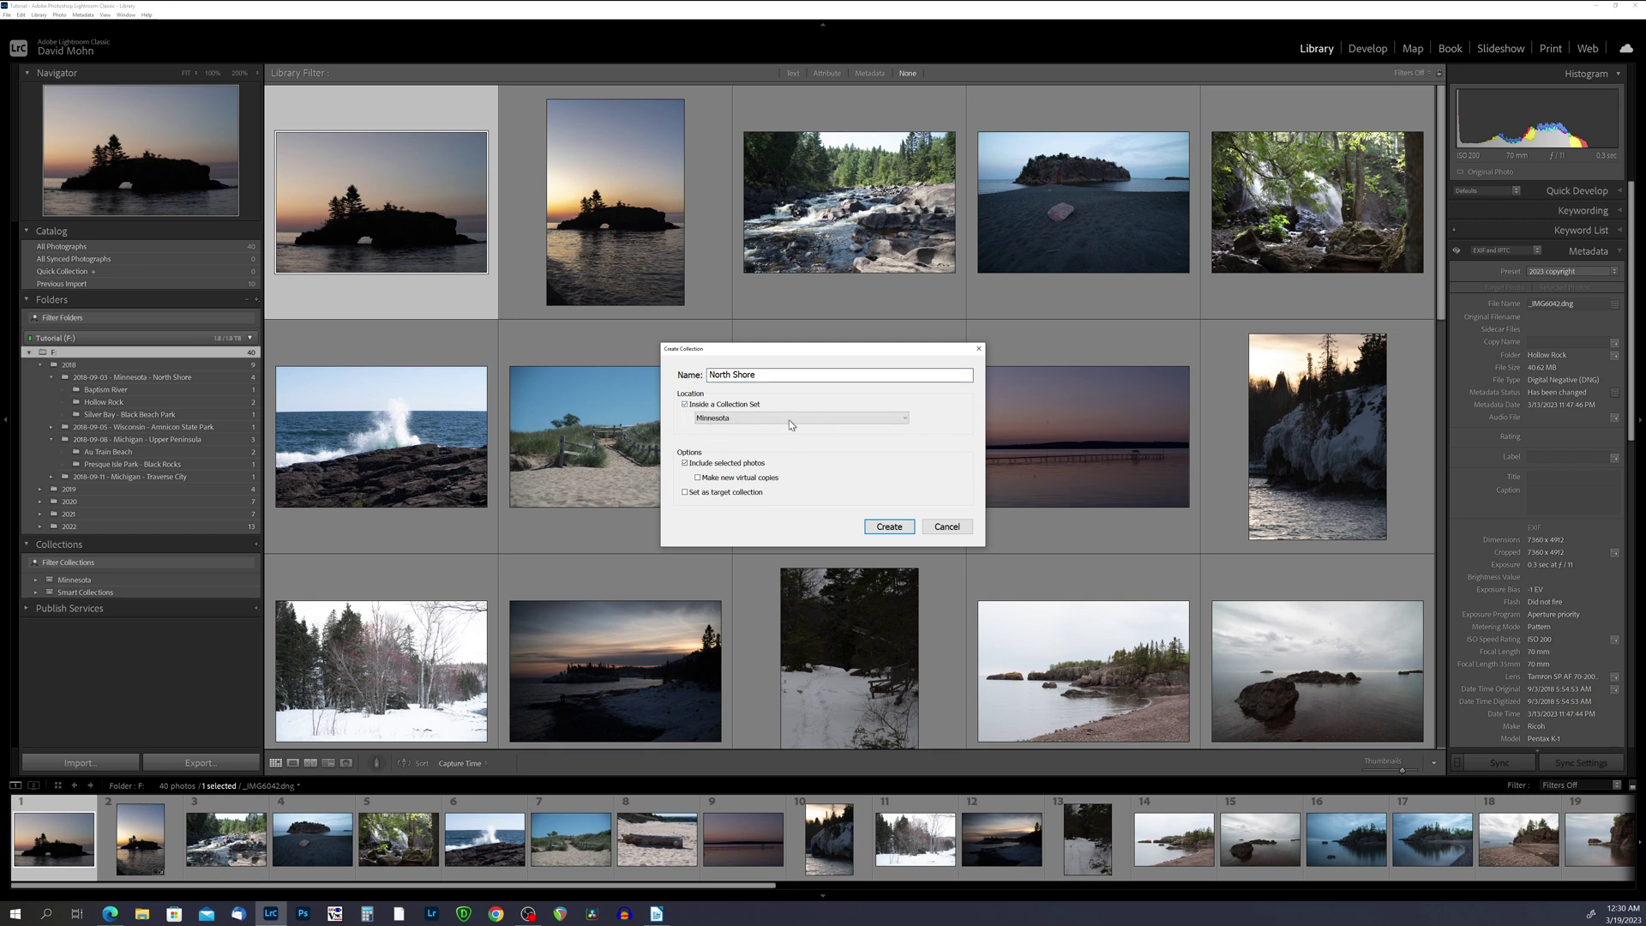
click(759, 419)
click(742, 434)
click(685, 464)
click(891, 529)
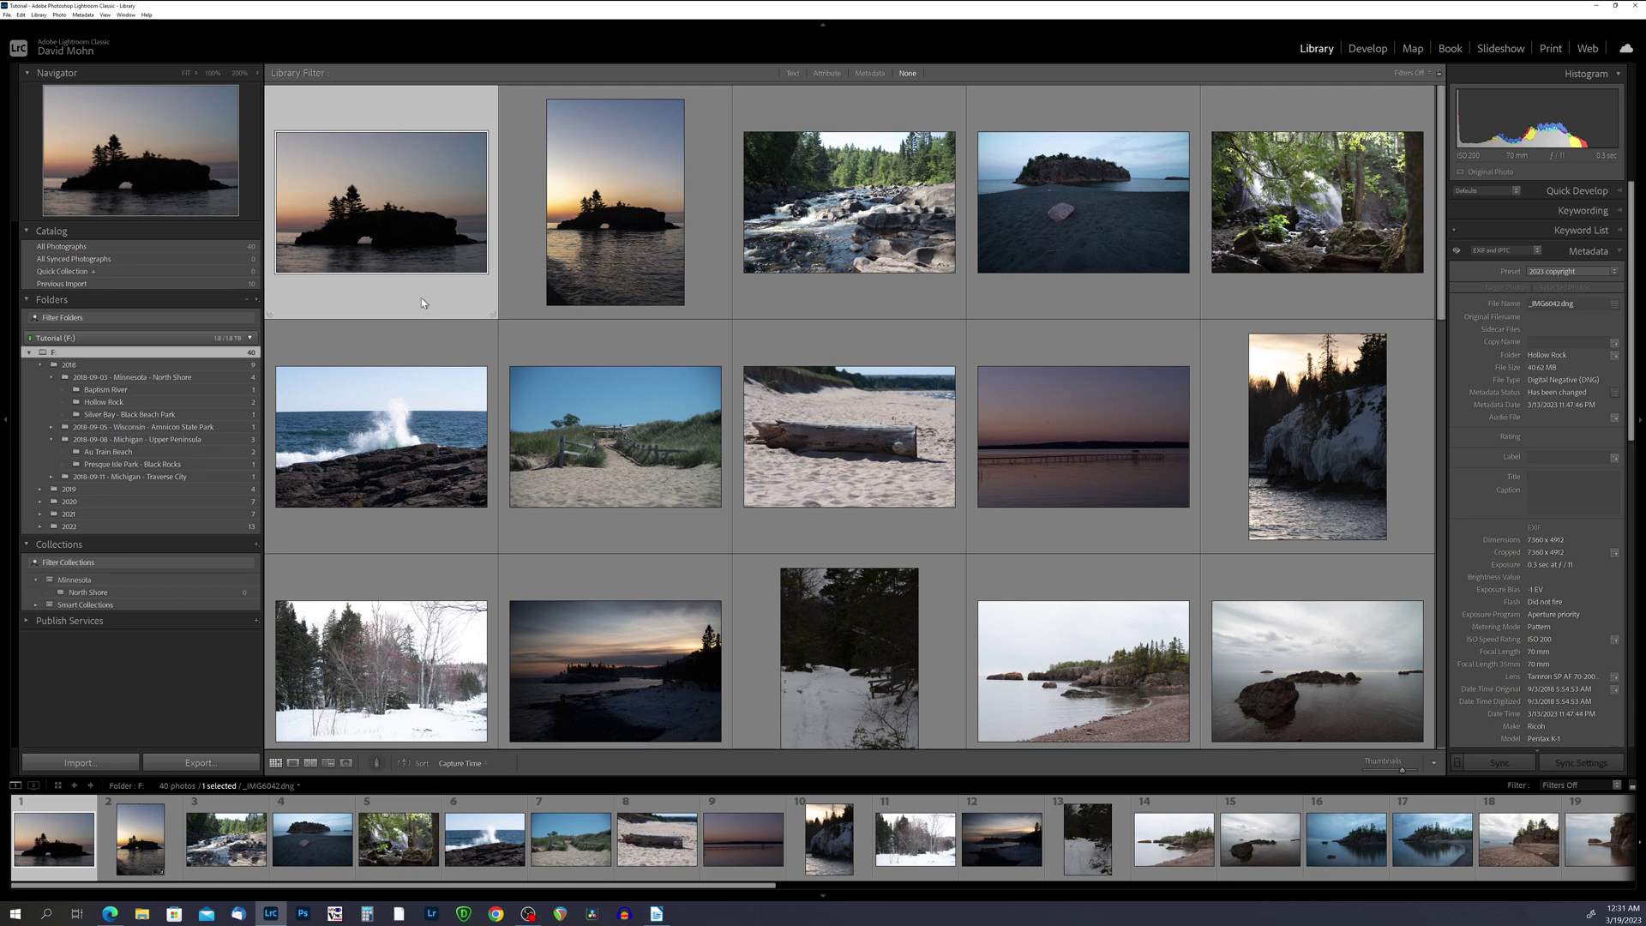
Step: Select the 15 North Shore photos in the grid, shrinking thumbnails to reach the rest
ctrl+click(528, 254)
ctrl+click(848, 295)
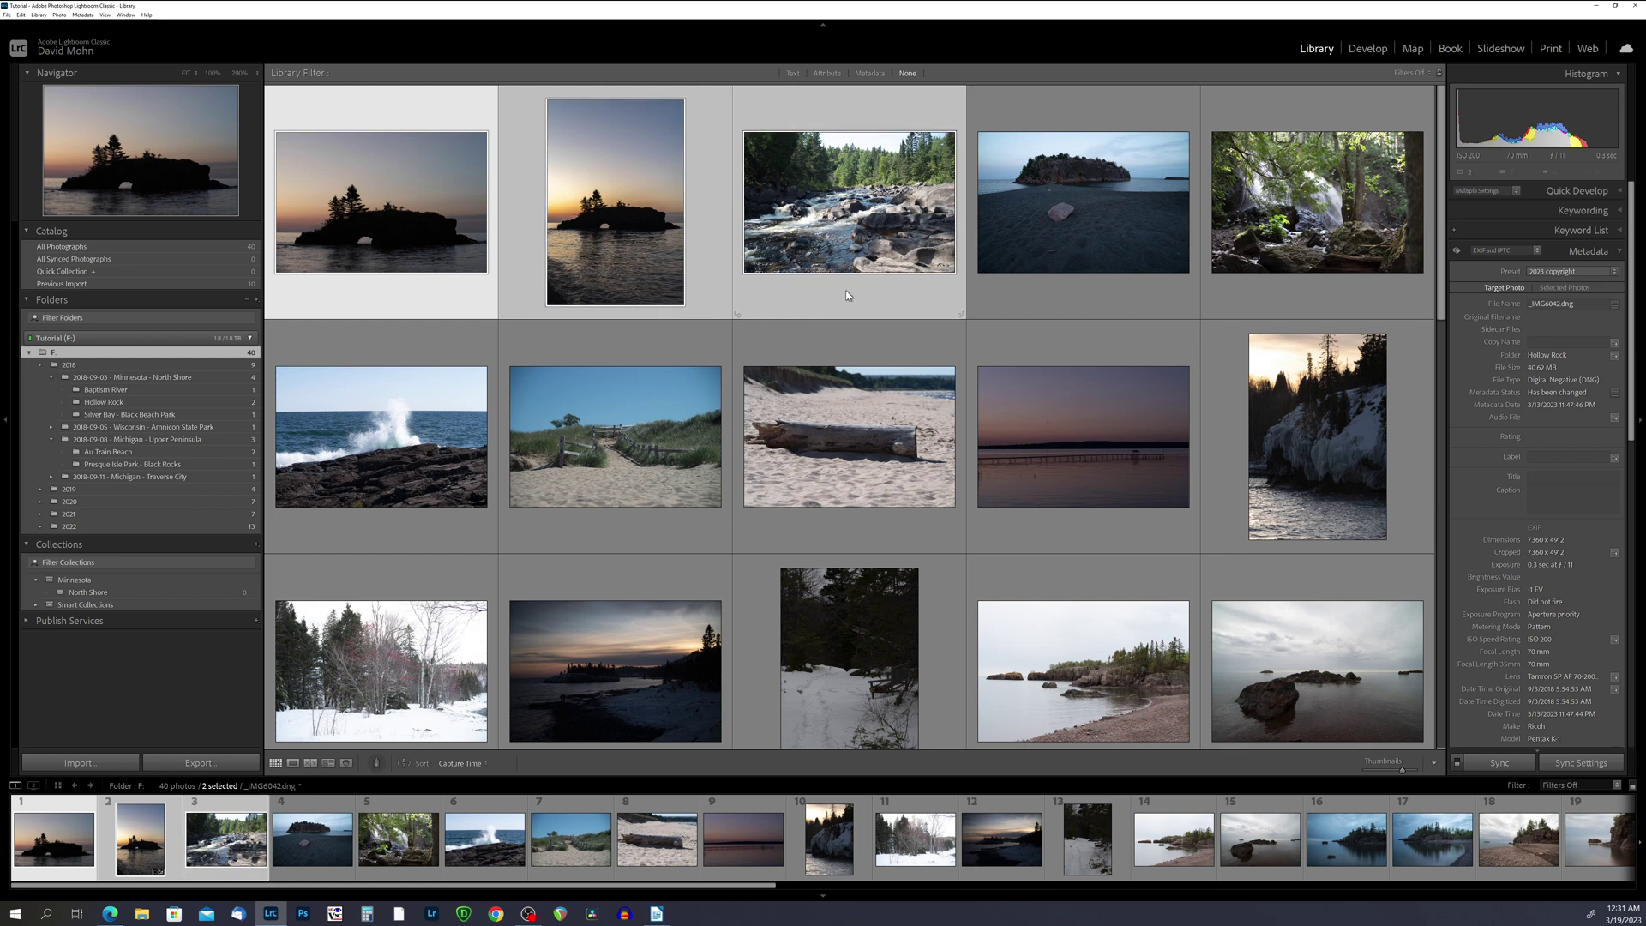
ctrl+click(1078, 301)
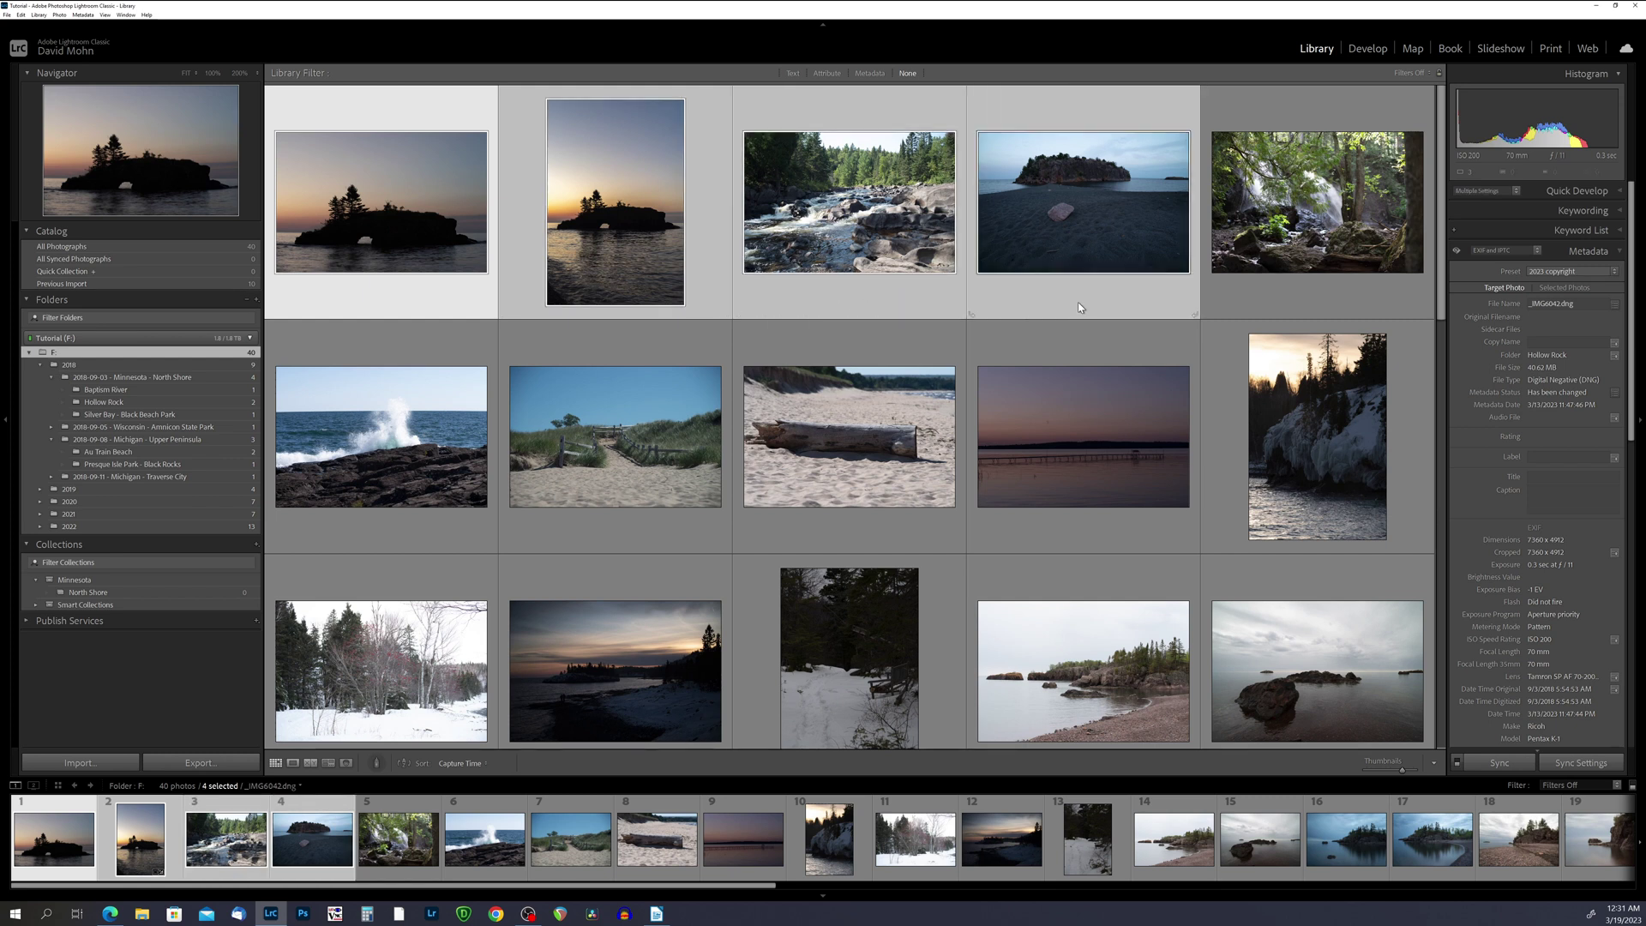
ctrl+click(1329, 467)
ctrl+click(460, 708)
ctrl+click(691, 649)
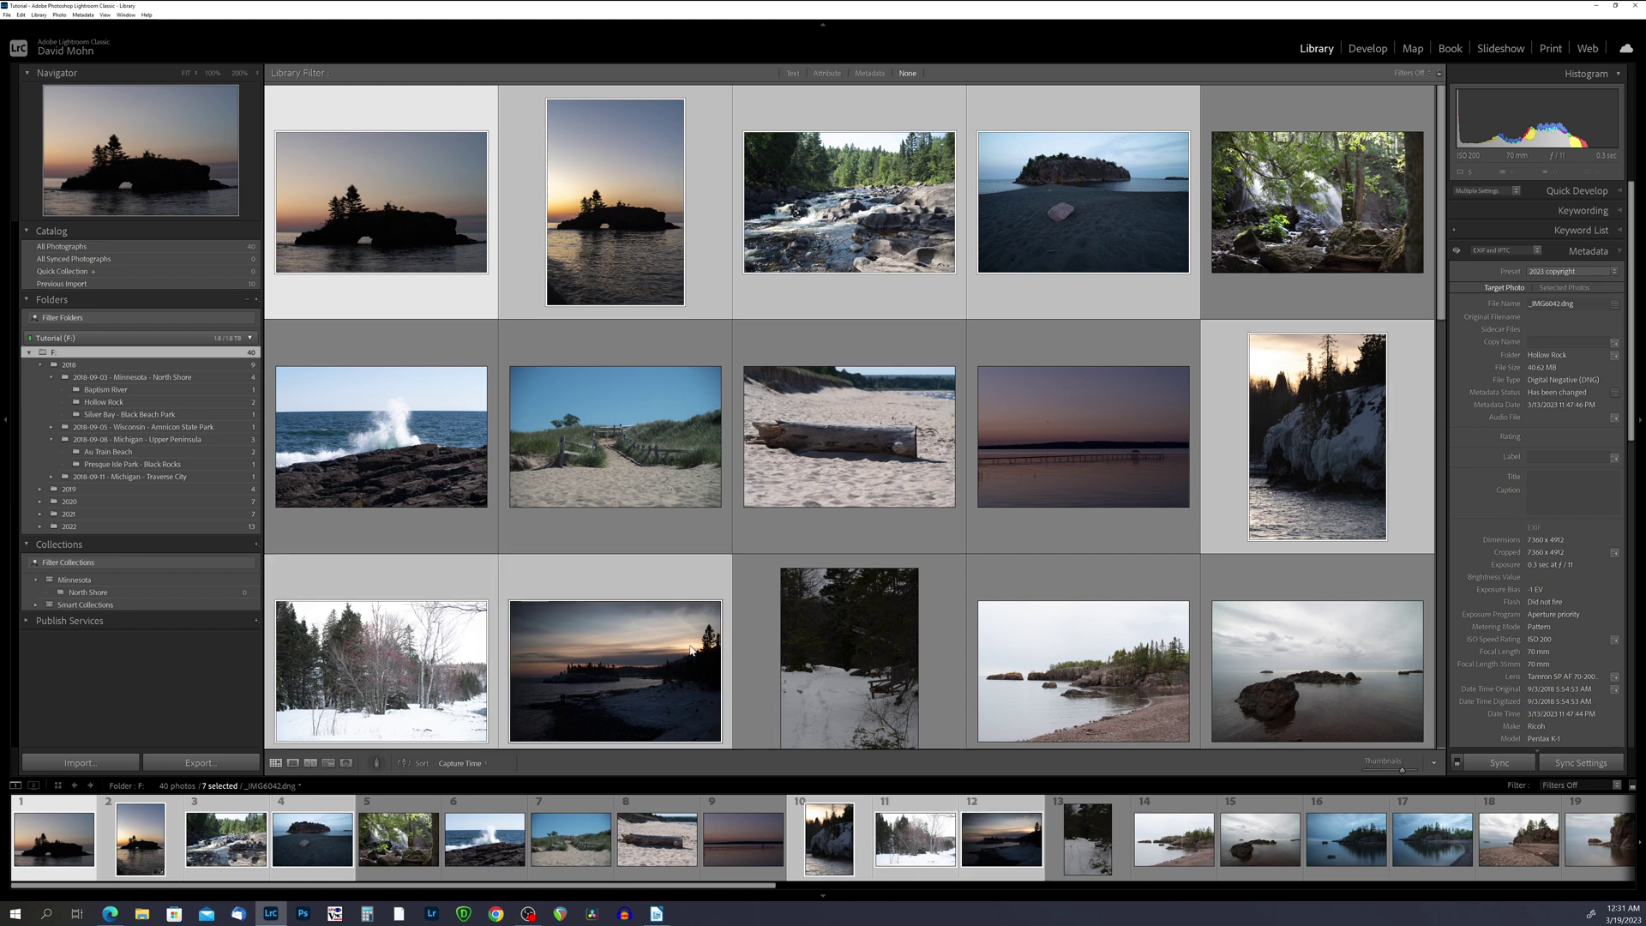
ctrl+click(745, 641)
ctrl+click(1083, 669)
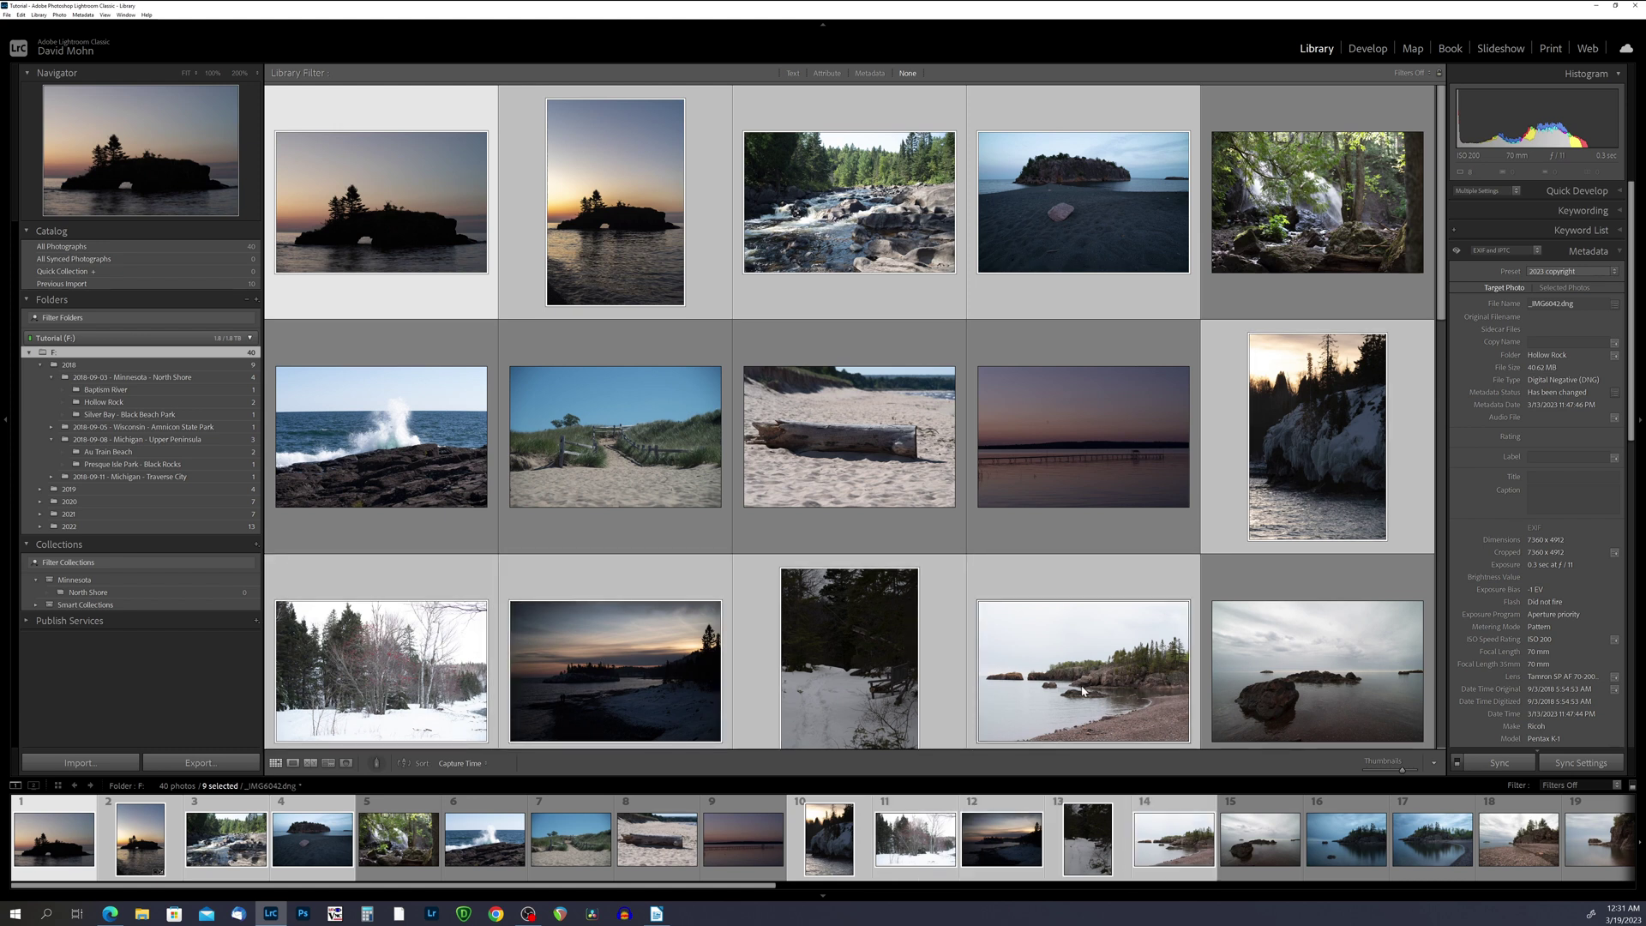
ctrl+click(1291, 607)
key(minus)
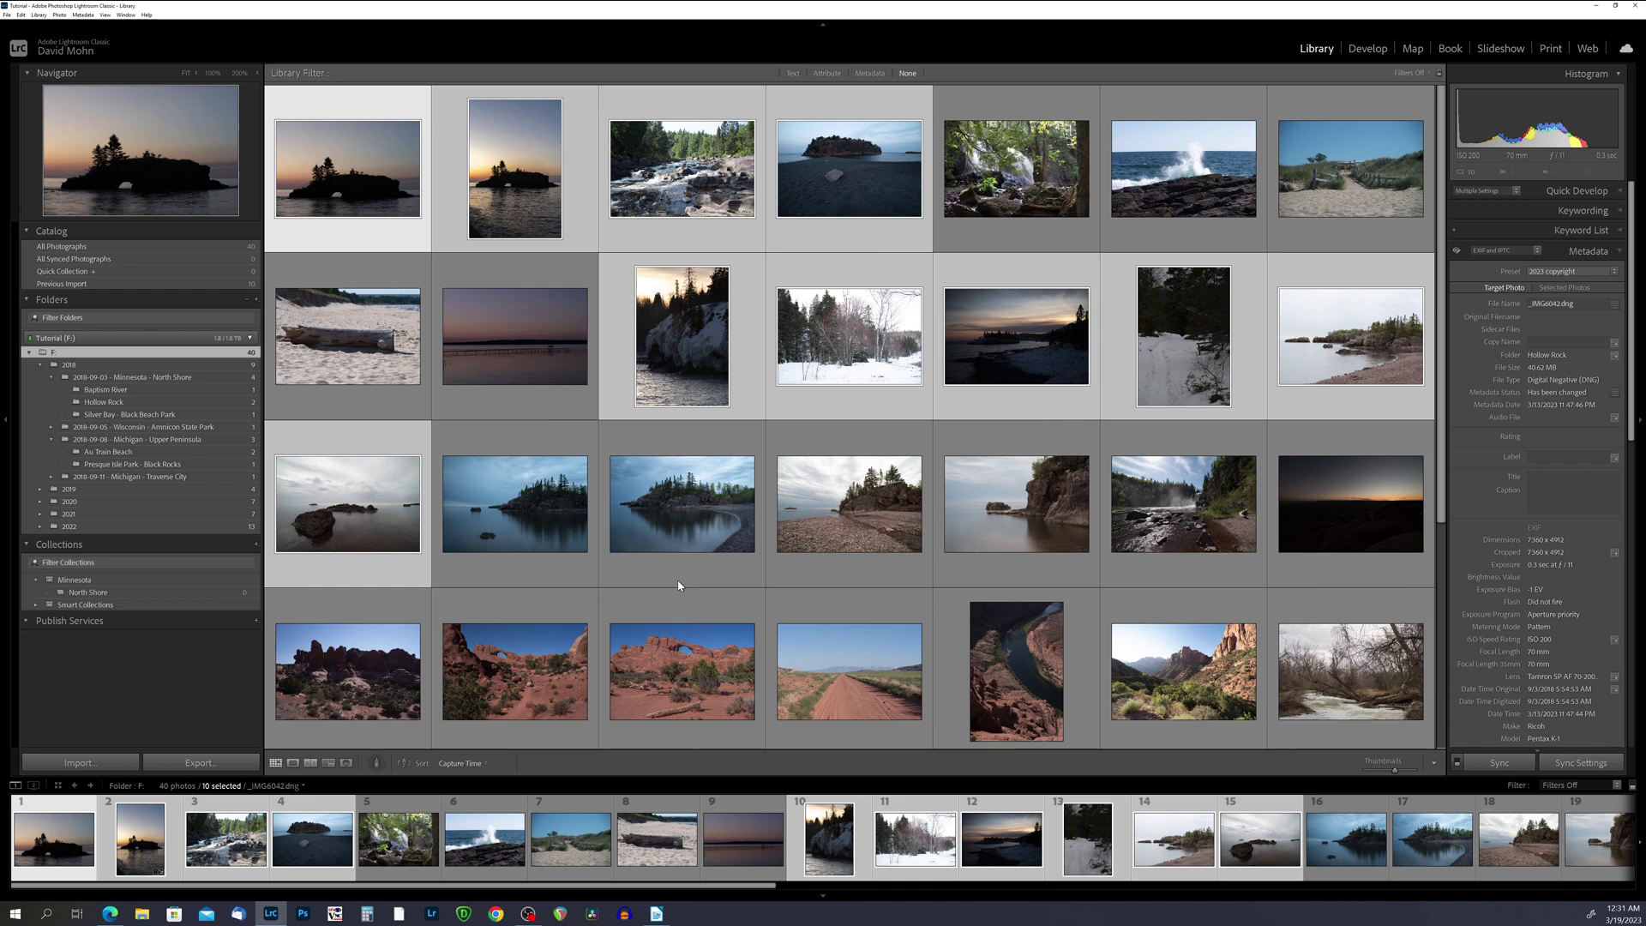
ctrl+click(509, 521)
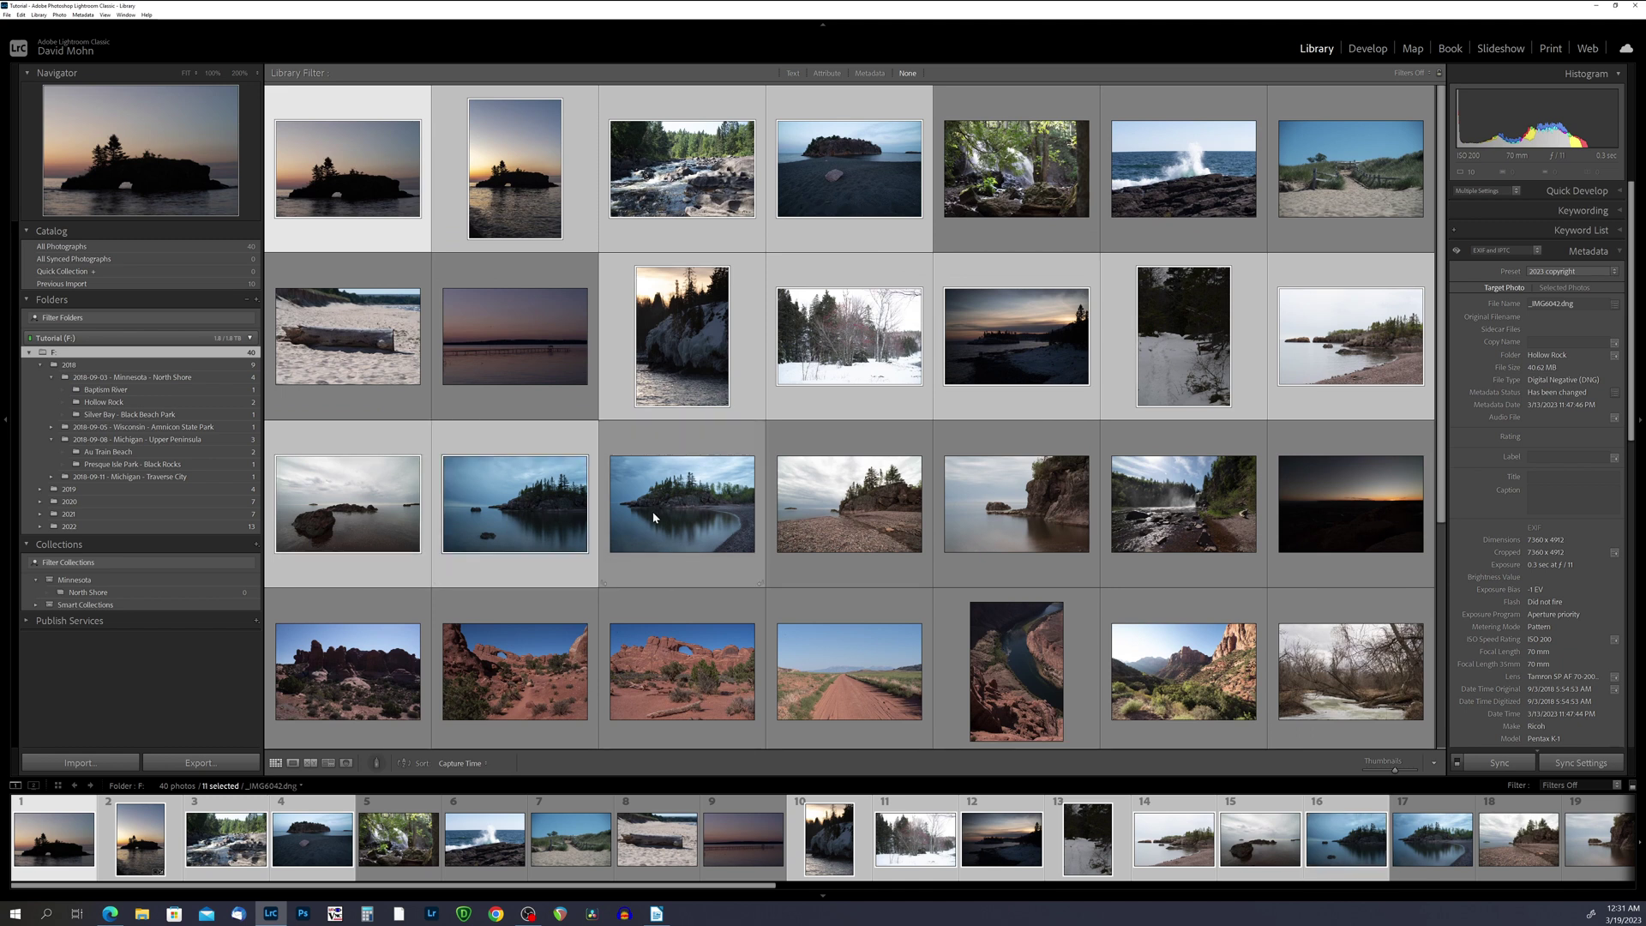
ctrl+click(668, 513)
ctrl+click(836, 516)
ctrl+click(965, 523)
ctrl+click(1132, 514)
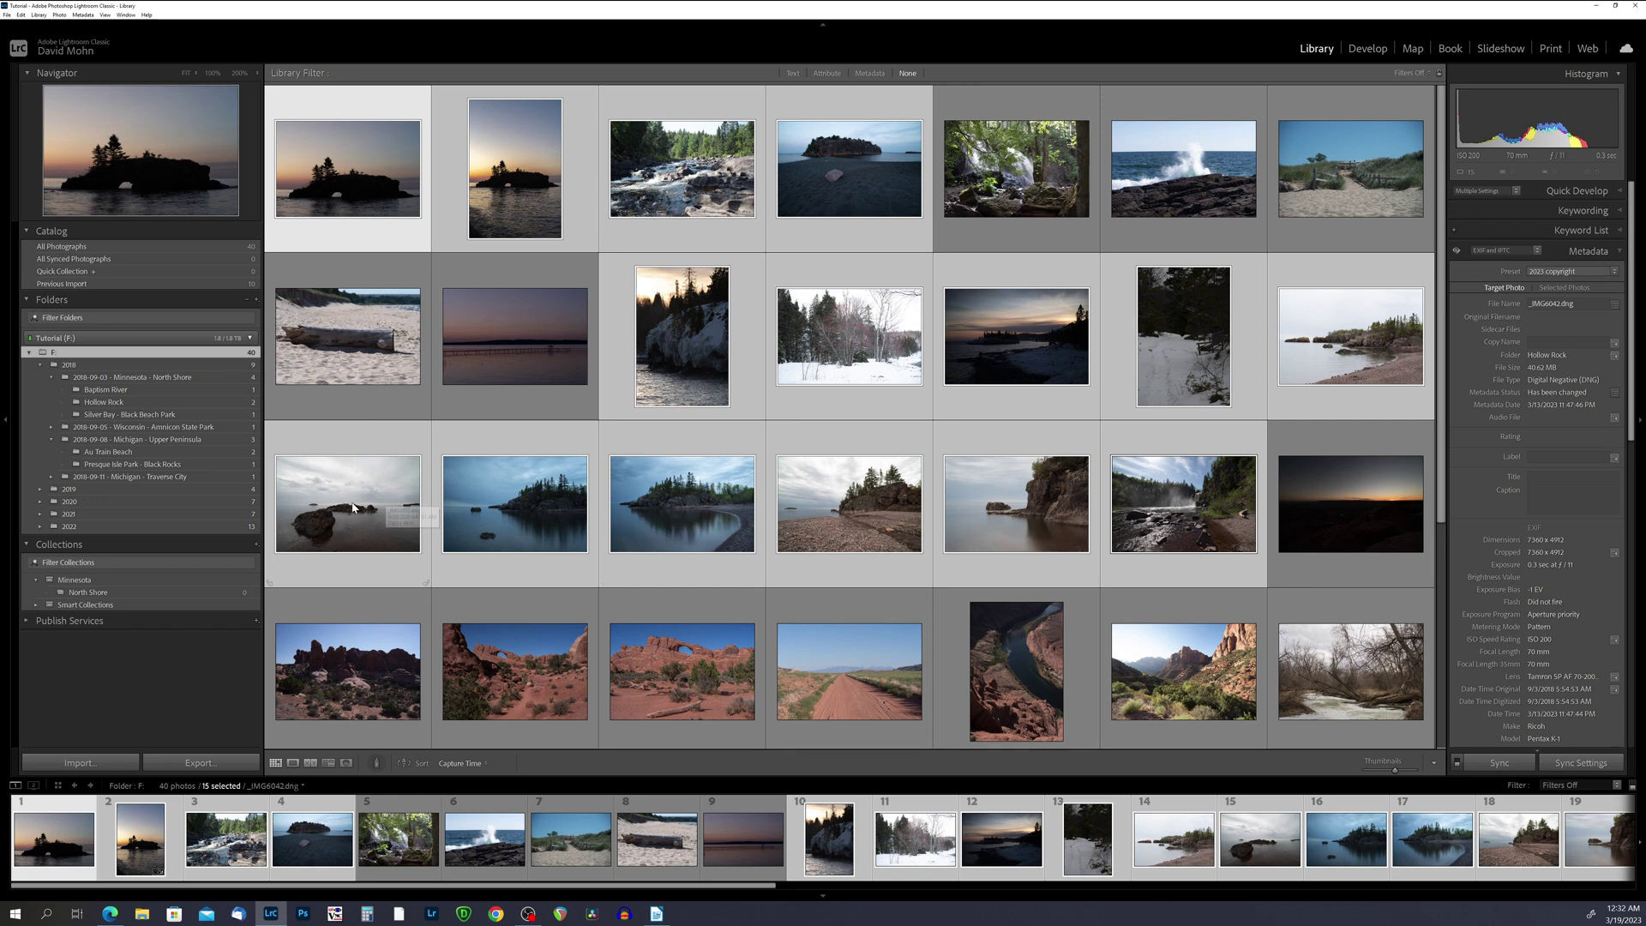
Step: Drag the 15 selected photos onto the North Shore collection
drag(352, 507, 163, 592)
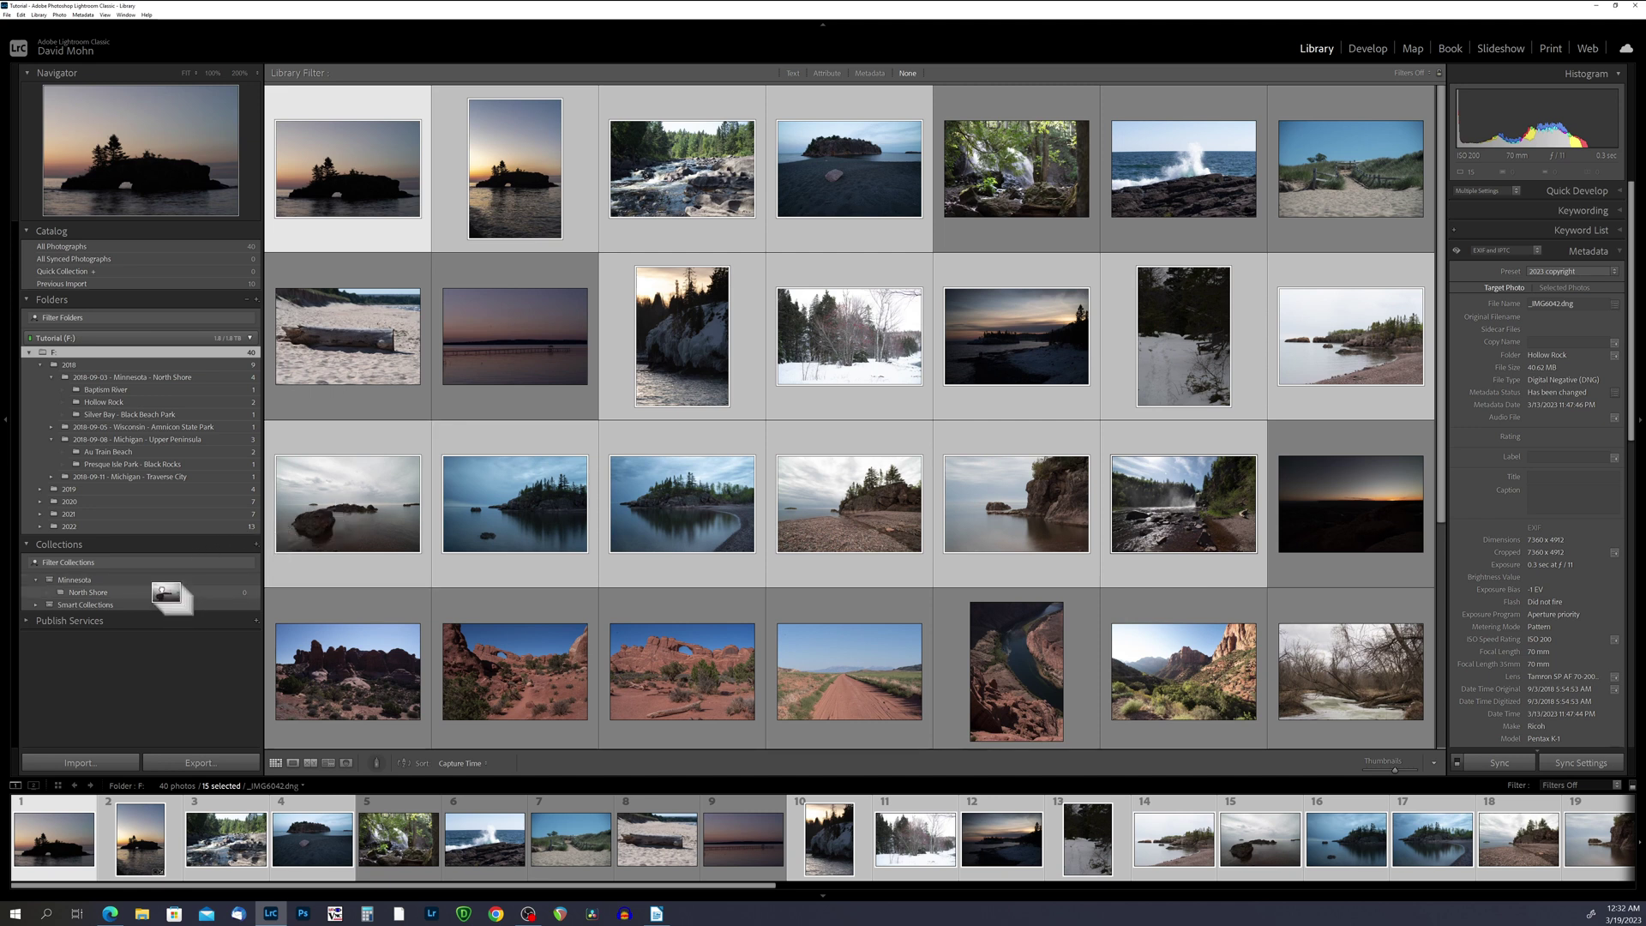
drag(162, 589, 161, 588)
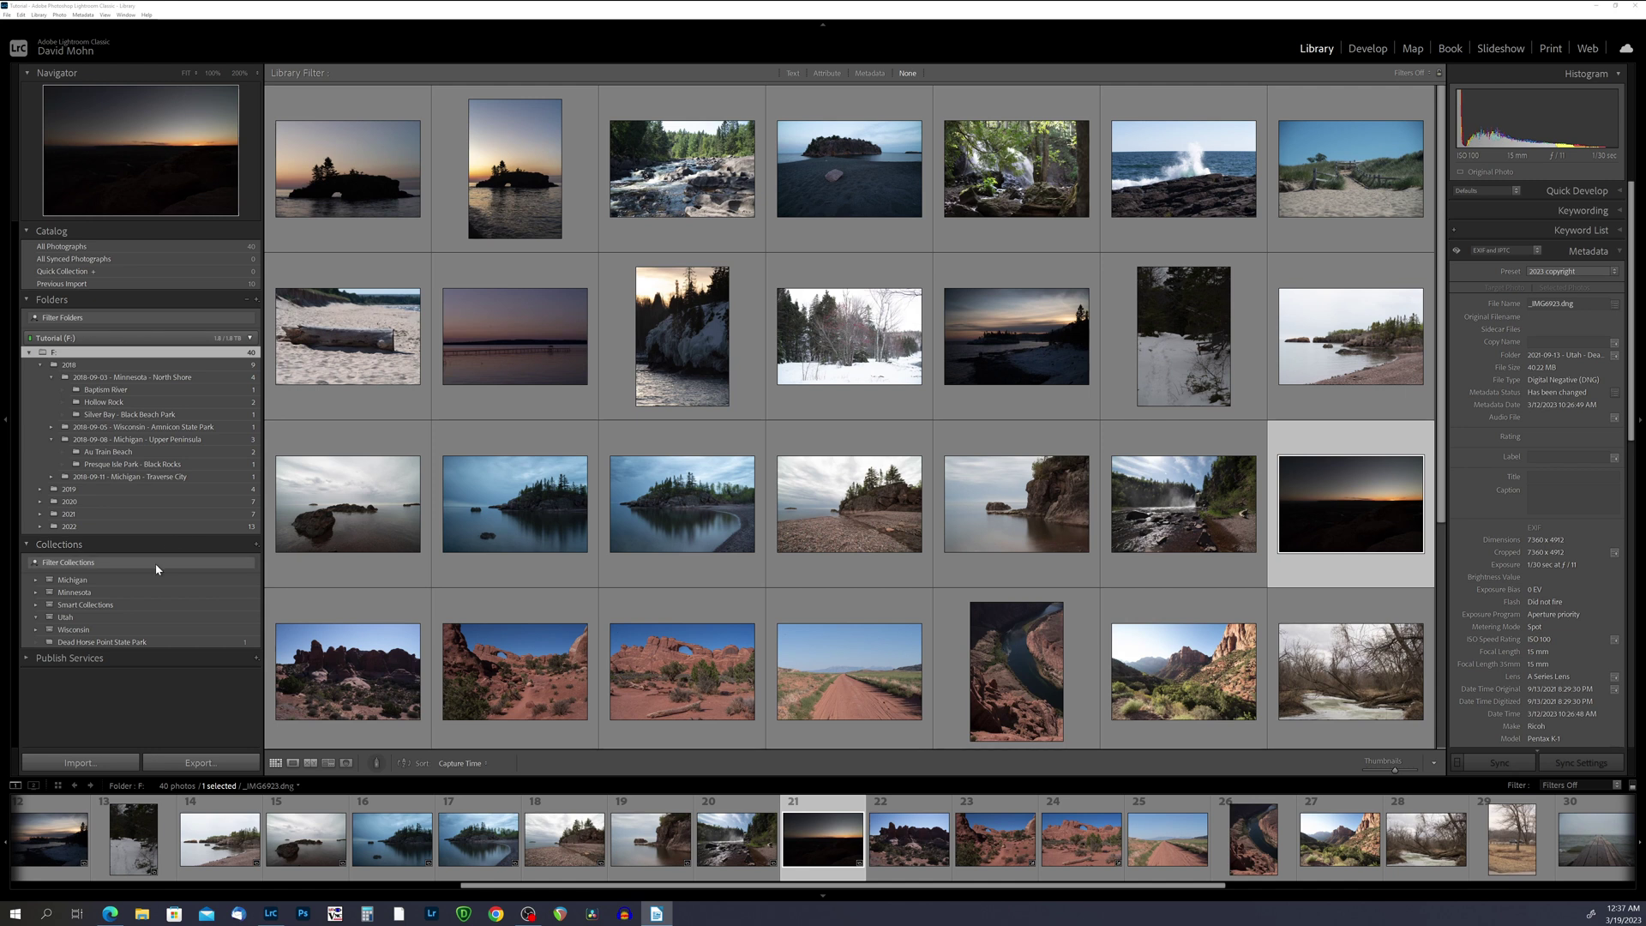
Step: Check Minnesota's 15-photo North Shore collection, then view Michigan's 4-photo Upper Peninsula collection
click(85, 592)
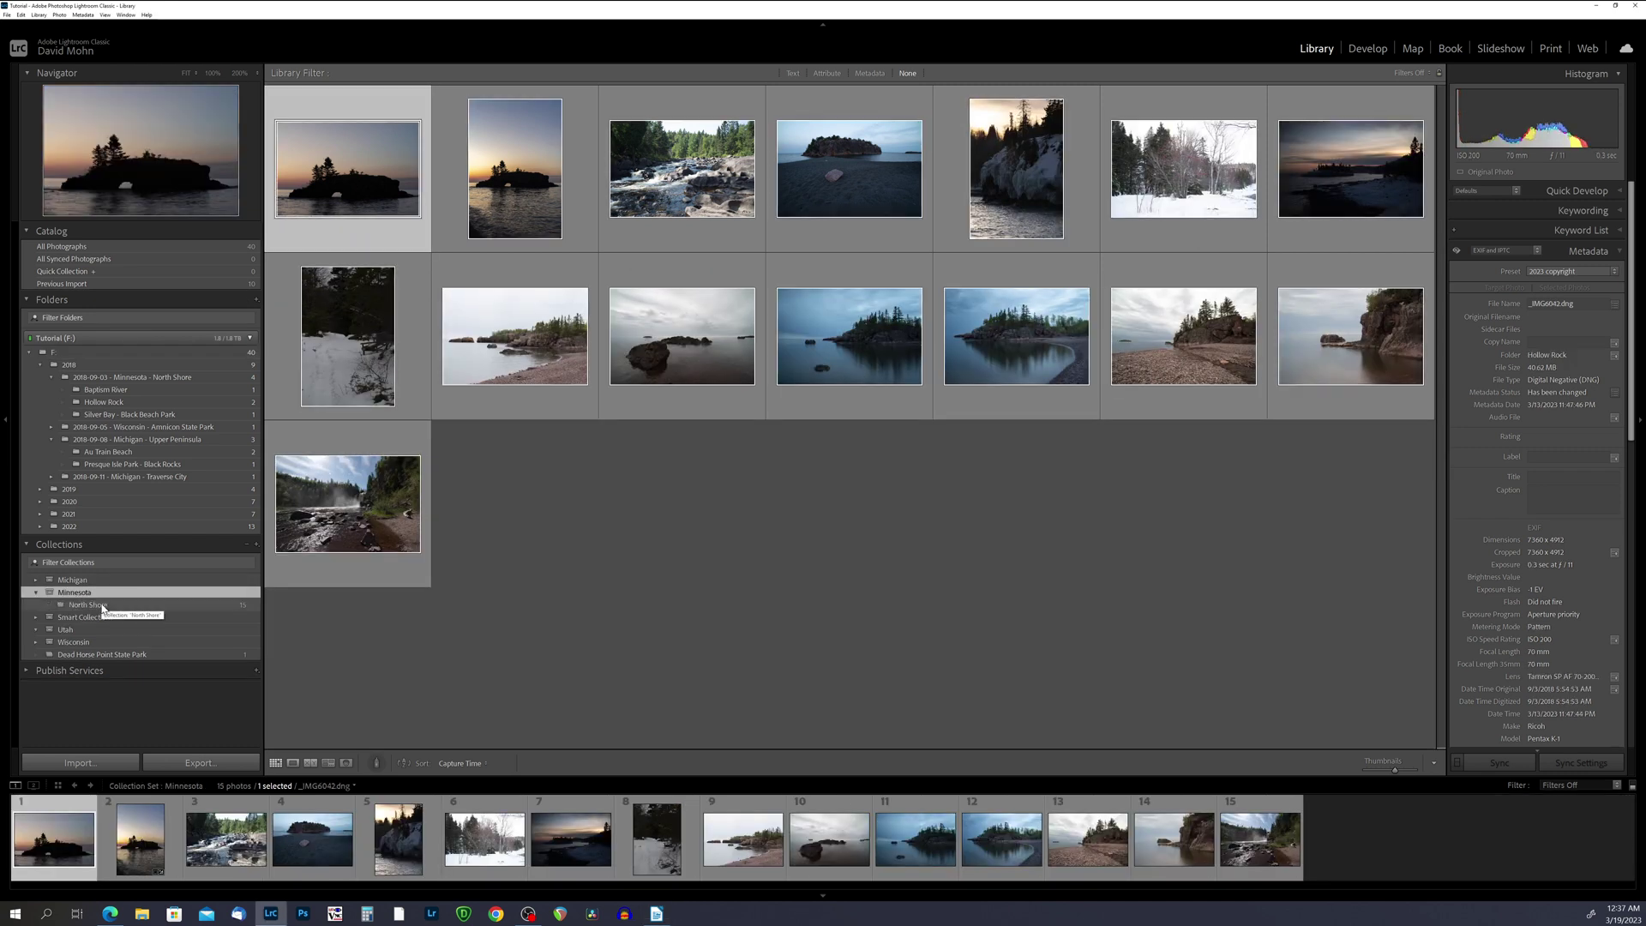
click(103, 605)
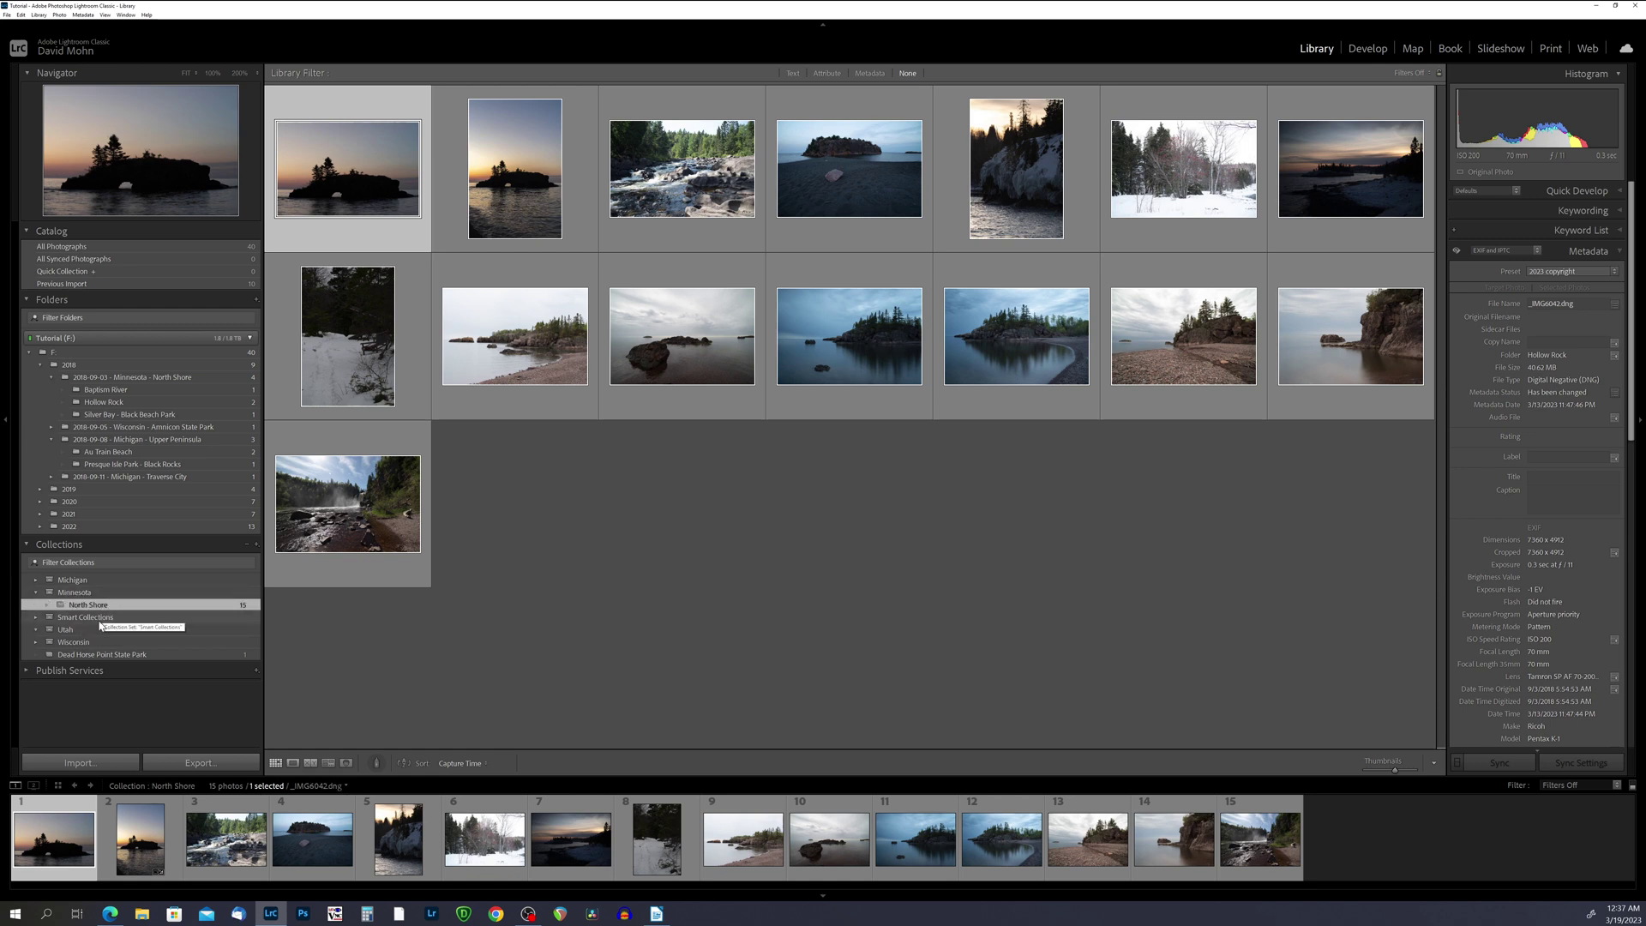
click(73, 580)
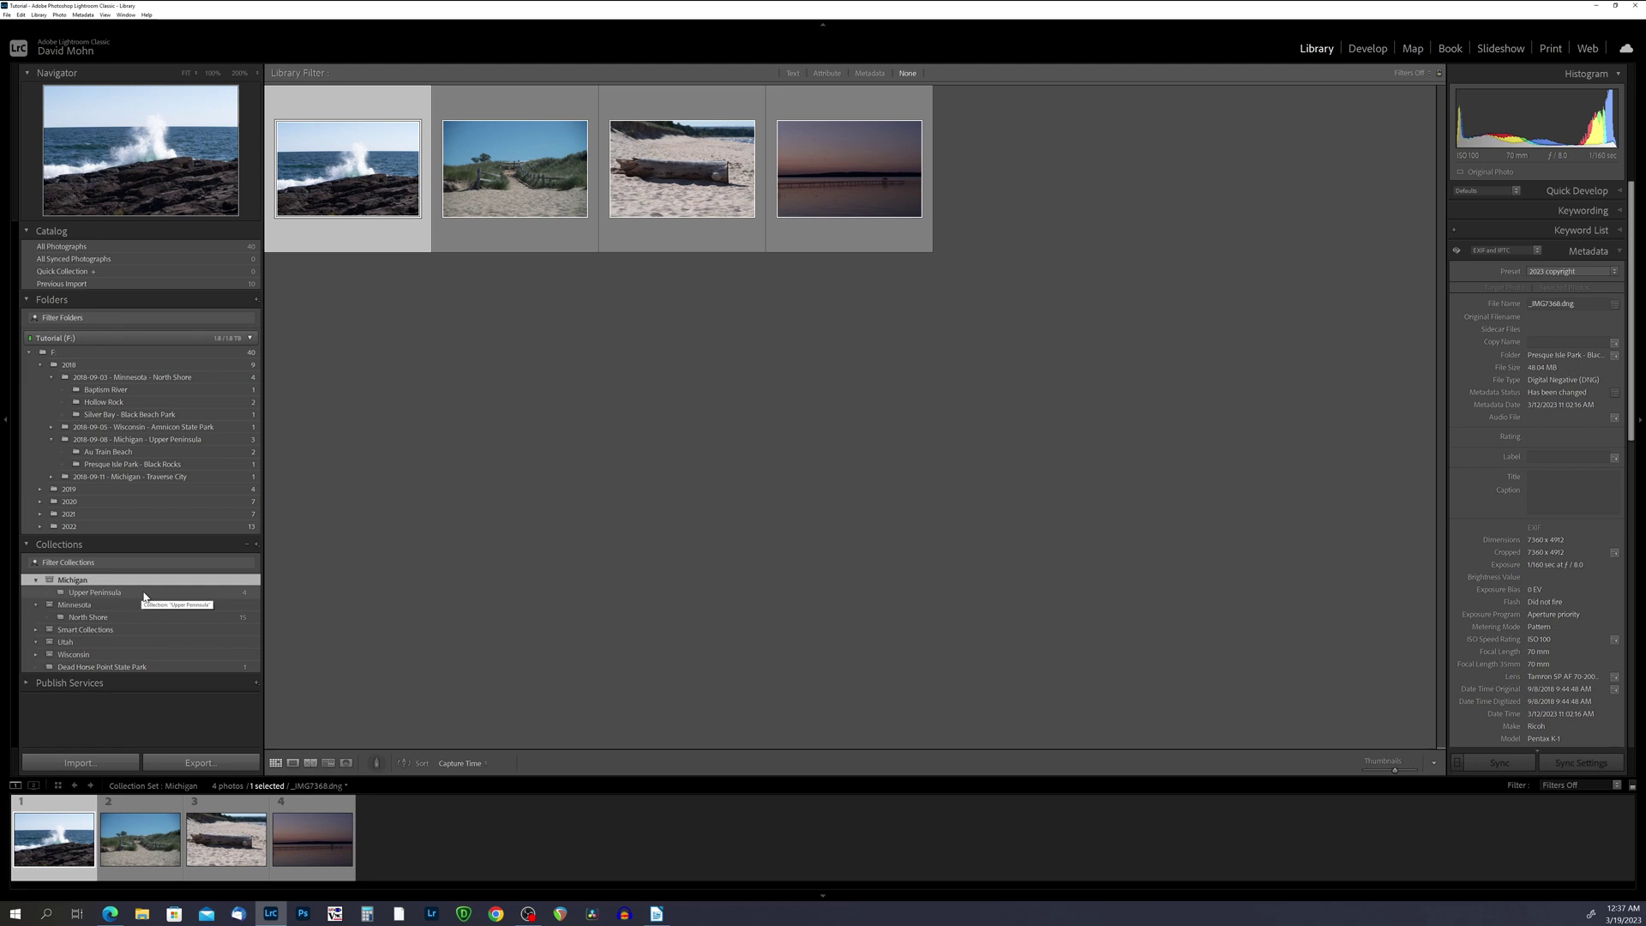
click(143, 594)
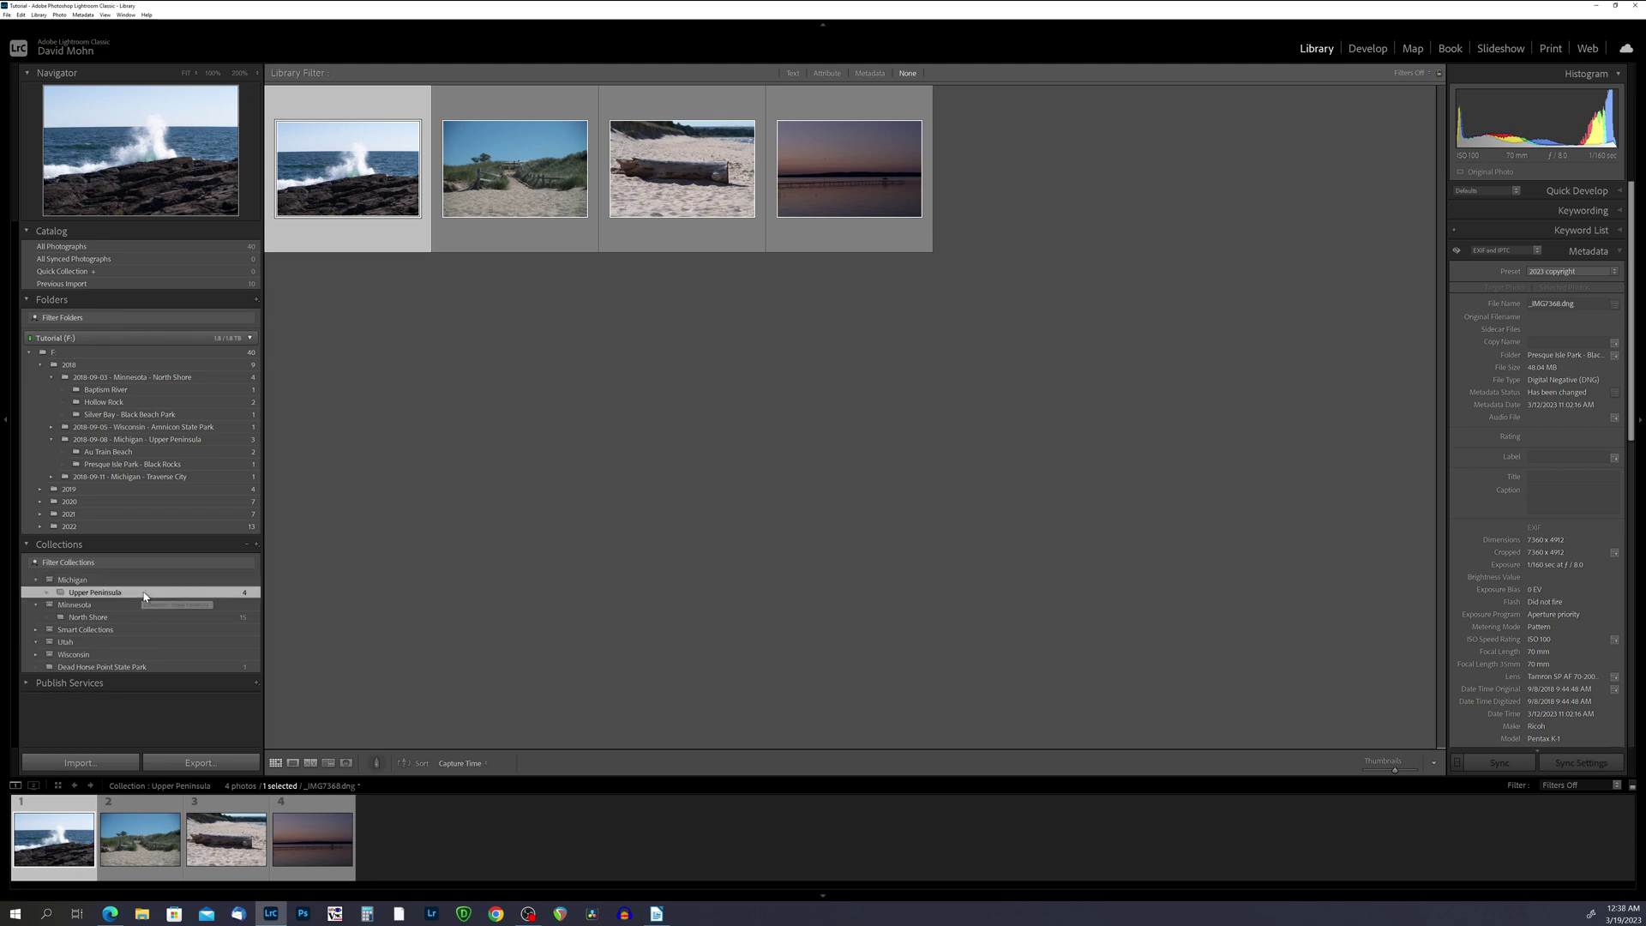